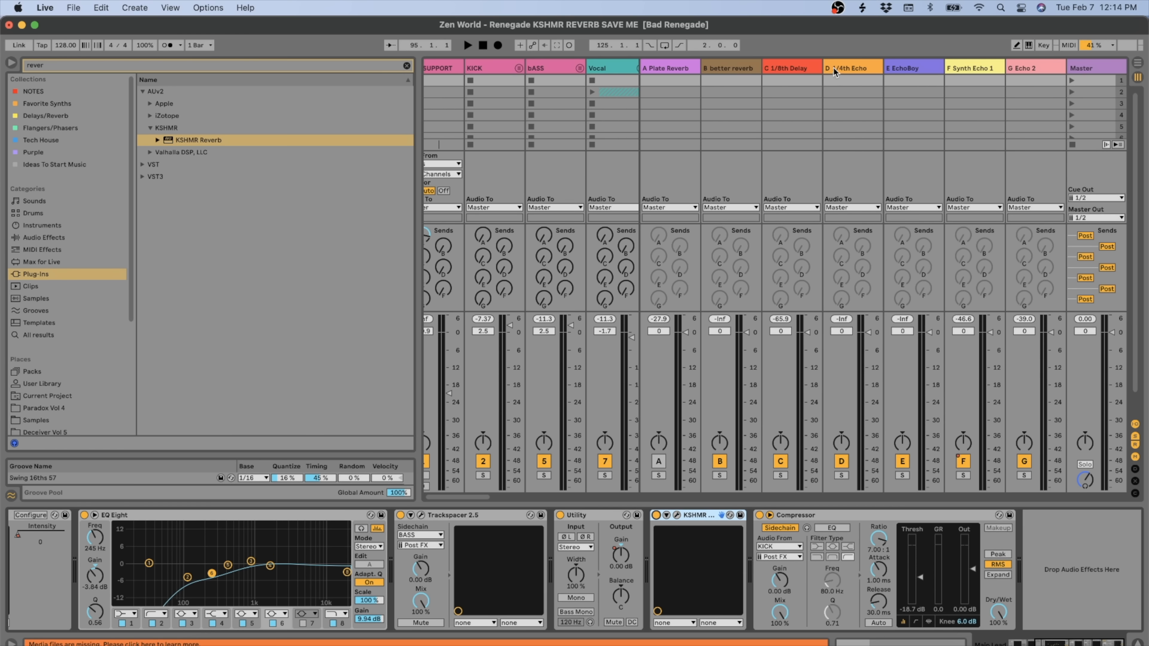
# - Set the sidechain source of the first Compressor on the A Plate Reverb return to Percussion 2
pyautogui.click(711, 75)
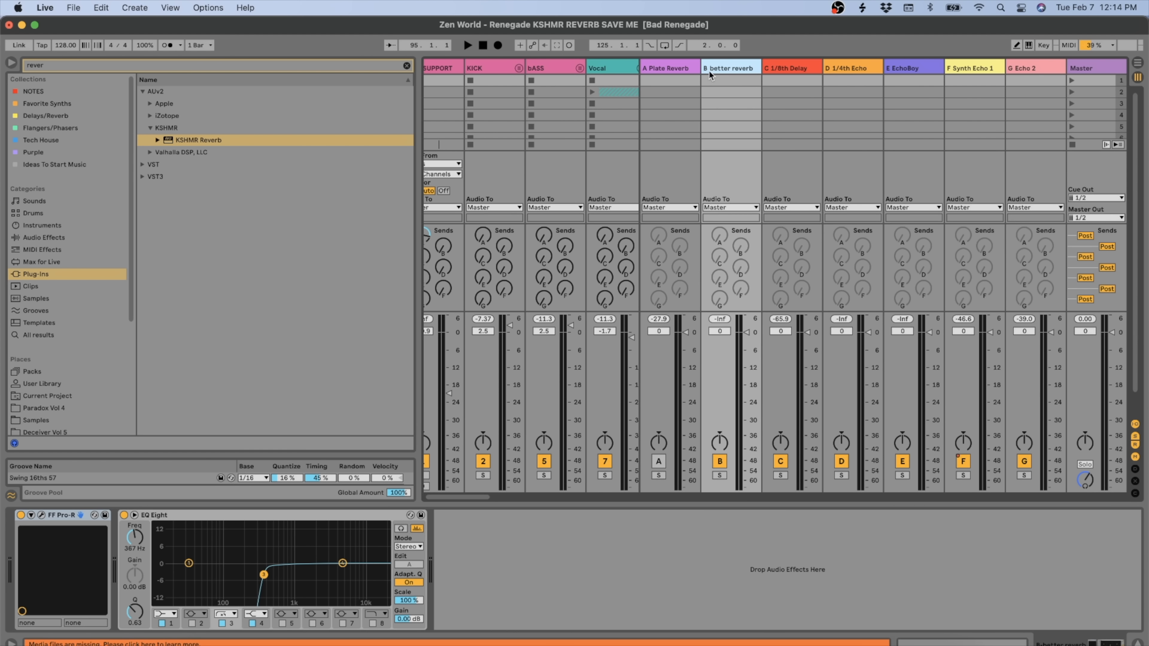
pyautogui.click(693, 266)
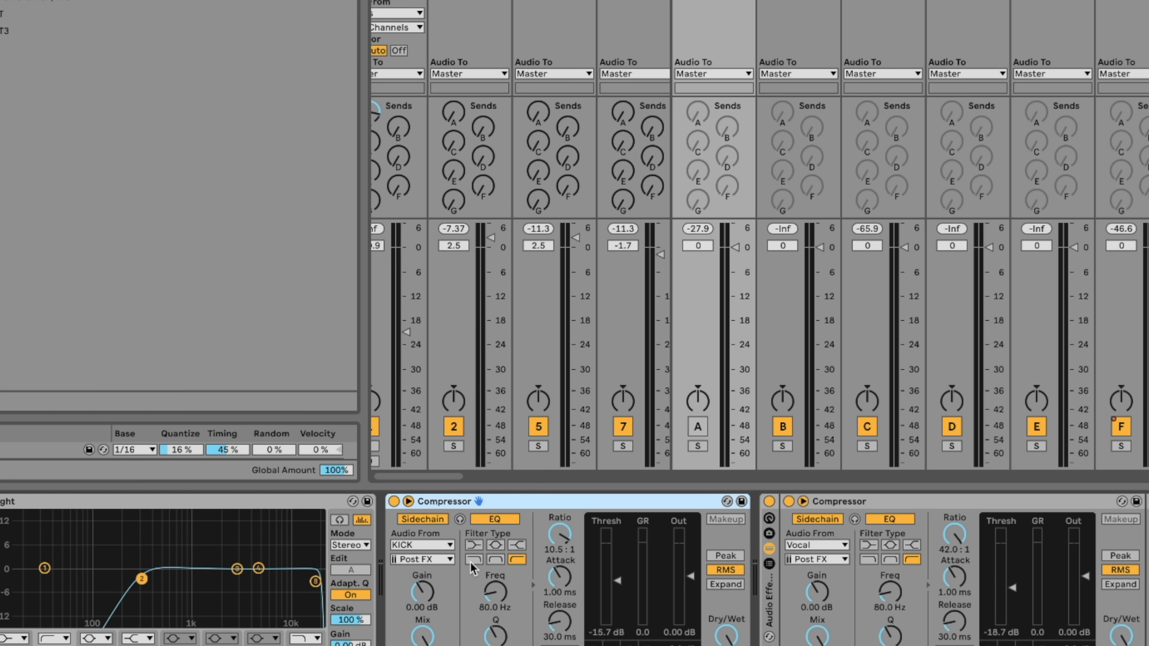
pyautogui.click(435, 545)
pyautogui.scroll(-3, 441, 181)
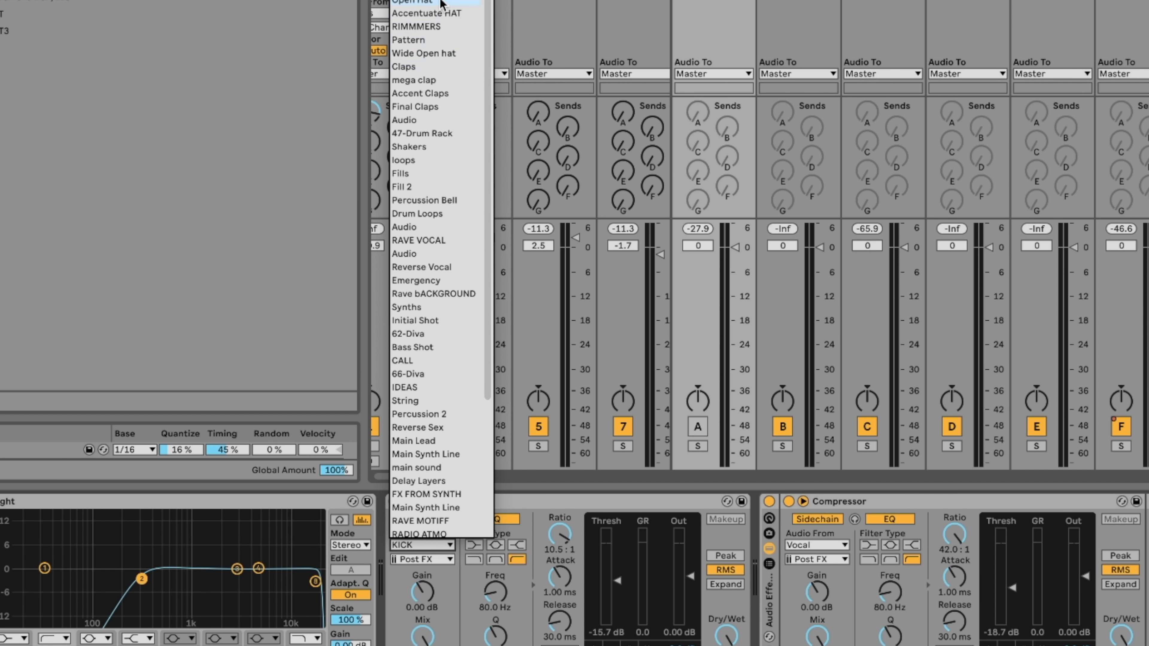
pyautogui.scroll(-5, 425, 326)
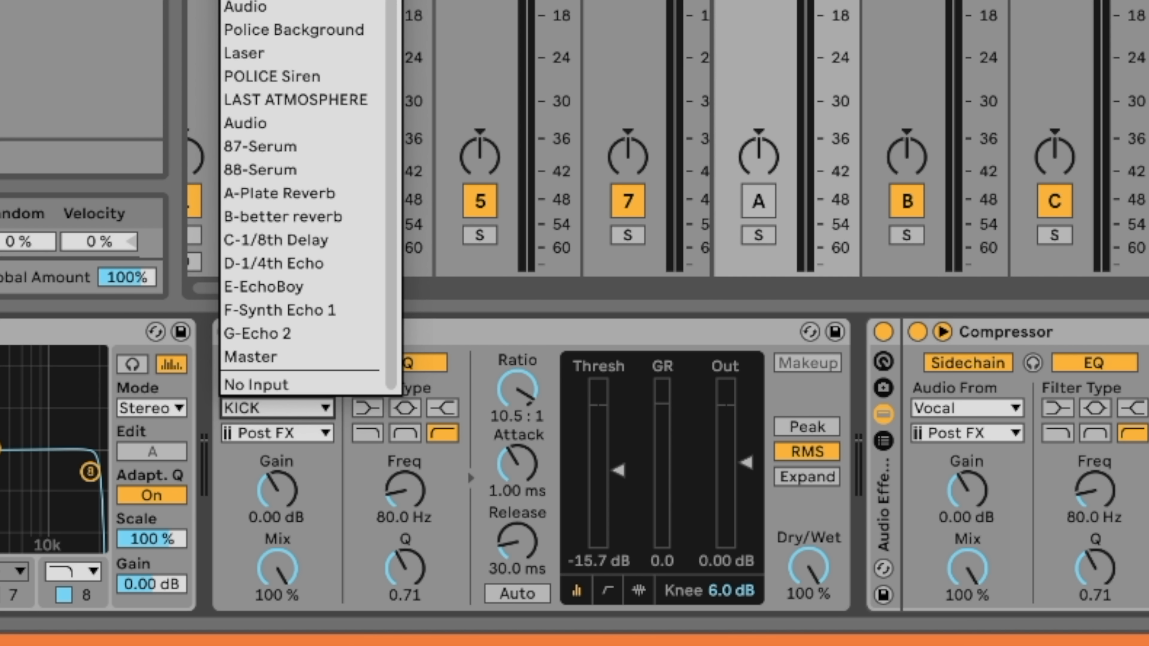
pyautogui.click(298, 2)
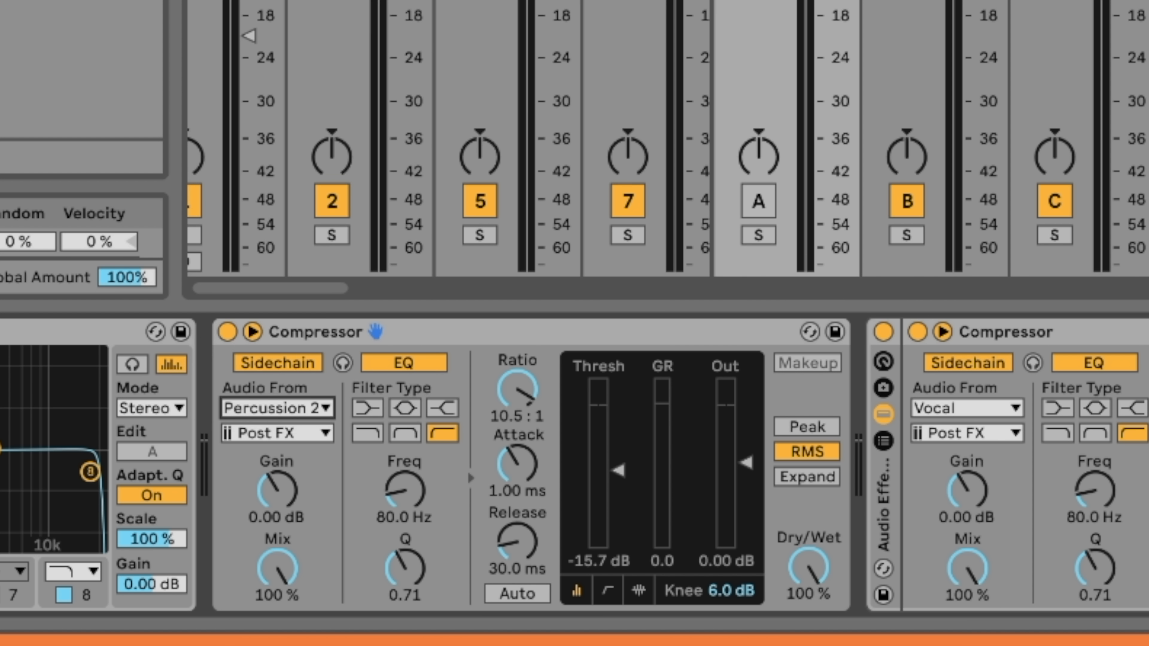
pyautogui.moveTo(585, 470); pyautogui.dragTo(585, 482)
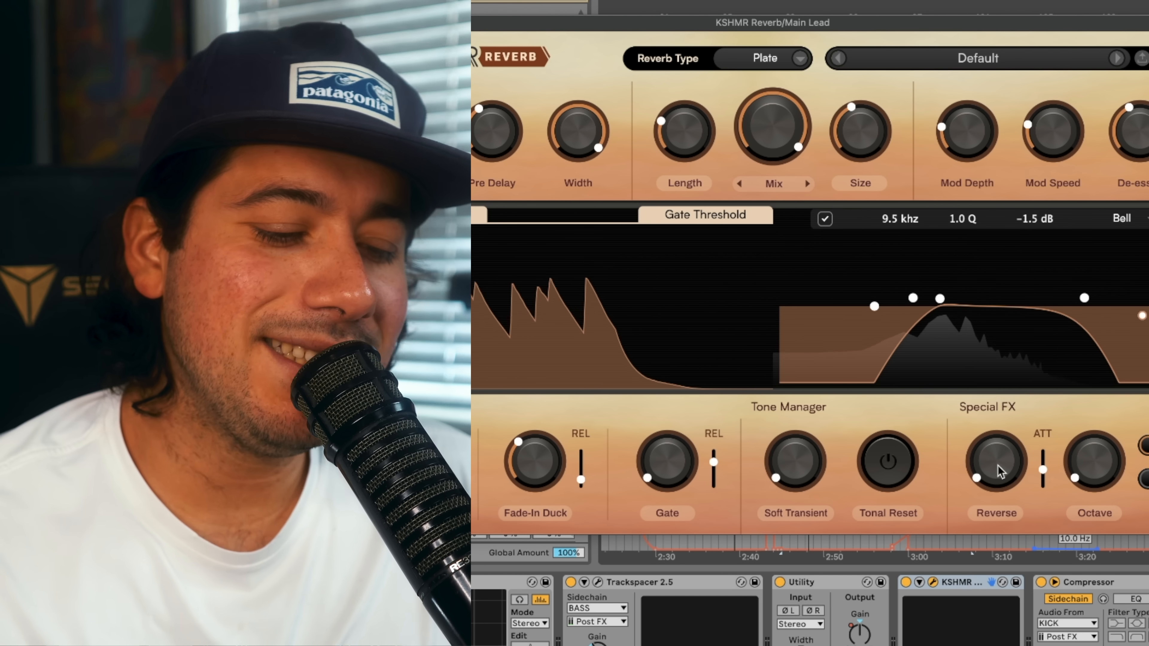
# - Locate and select the short Audio clip just before bar 89 in the arrangement
pyautogui.moveTo(1003, 460)
pyautogui.moveTo(998, 469); pyautogui.dragTo(960, 566)
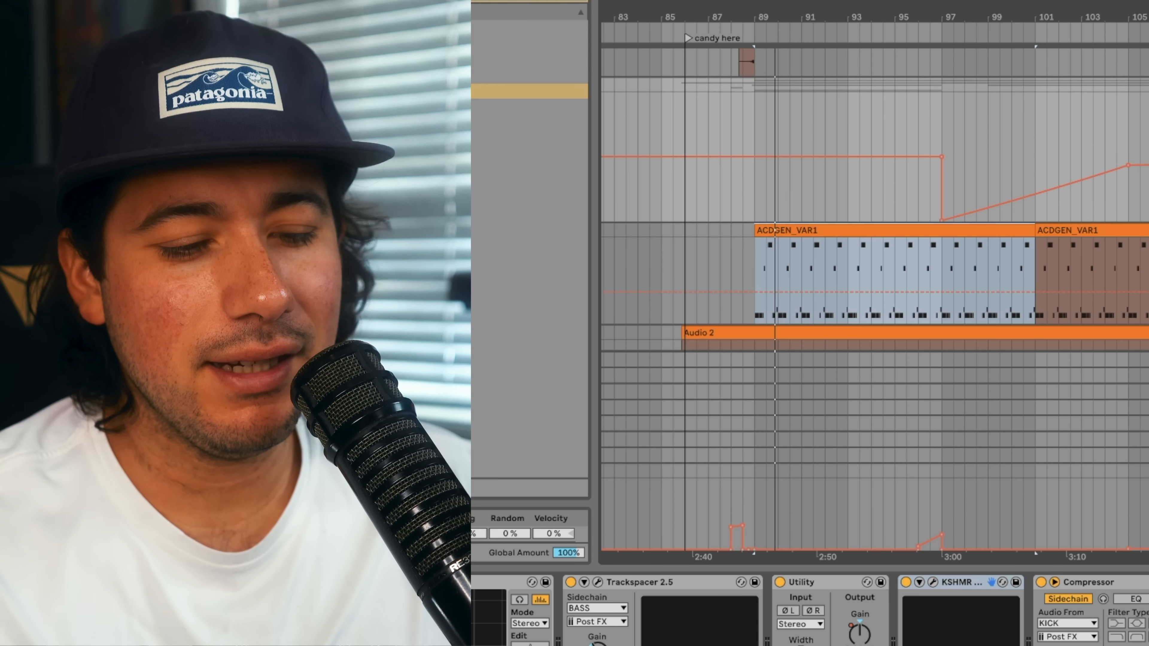
pyautogui.scroll(-2, 815, 131)
pyautogui.hscroll(-1, 815, 131)
pyautogui.scroll(5, 815, 131)
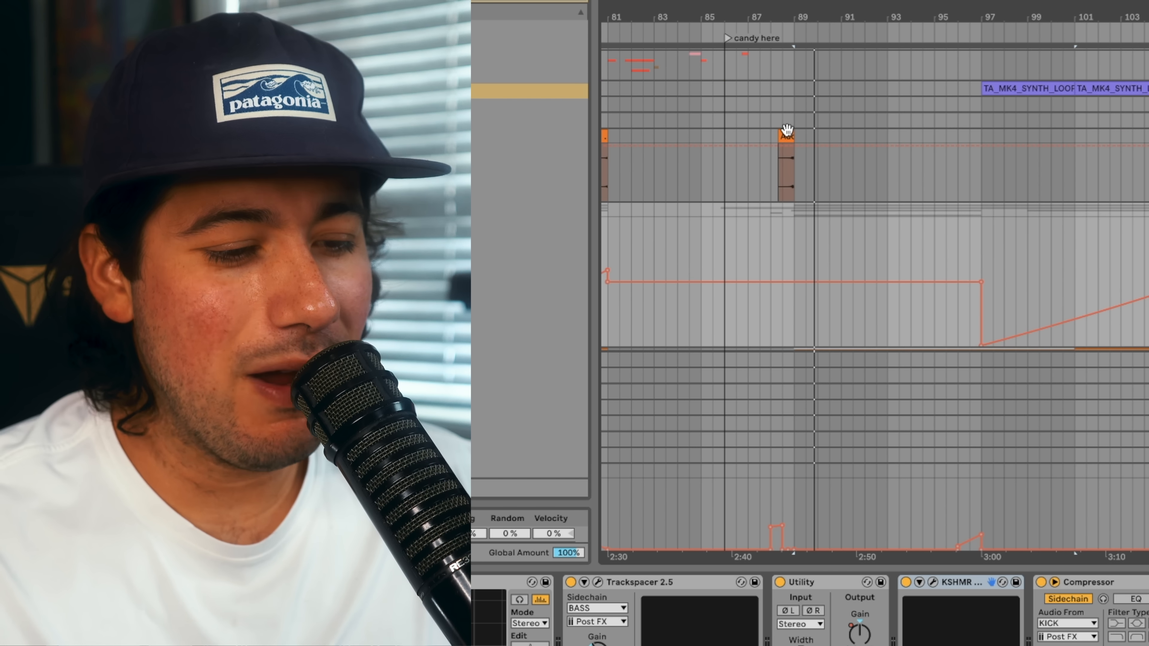
pyautogui.click(787, 134)
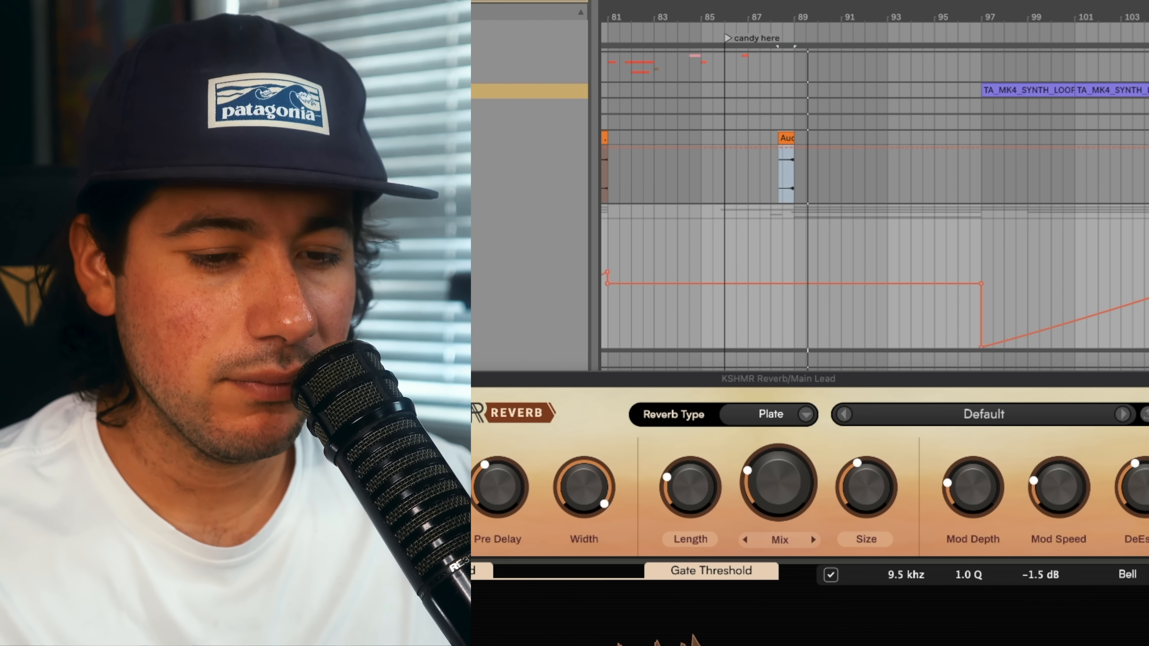
# - Expose the KSHMR Reverb's parameters on the Main Lead track and show the automation of its Reverse parameter
pyautogui.scroll(-5, 828, 149)
pyautogui.click(753, 164)
pyautogui.scroll(3, 977, 172)
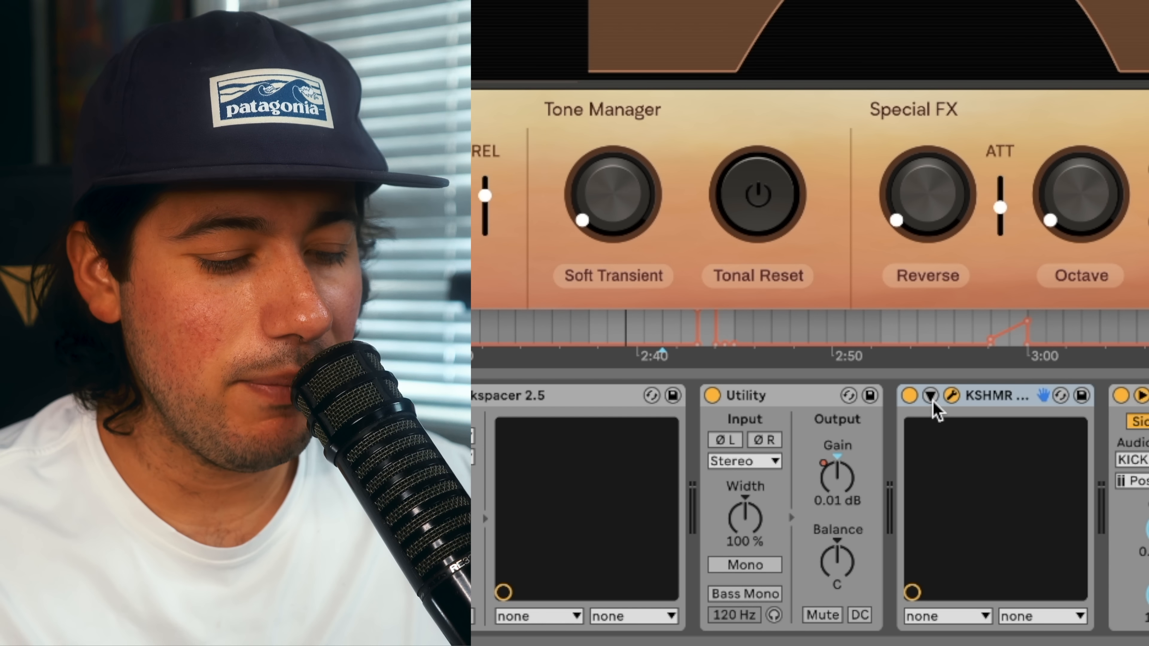
pyautogui.click(943, 395)
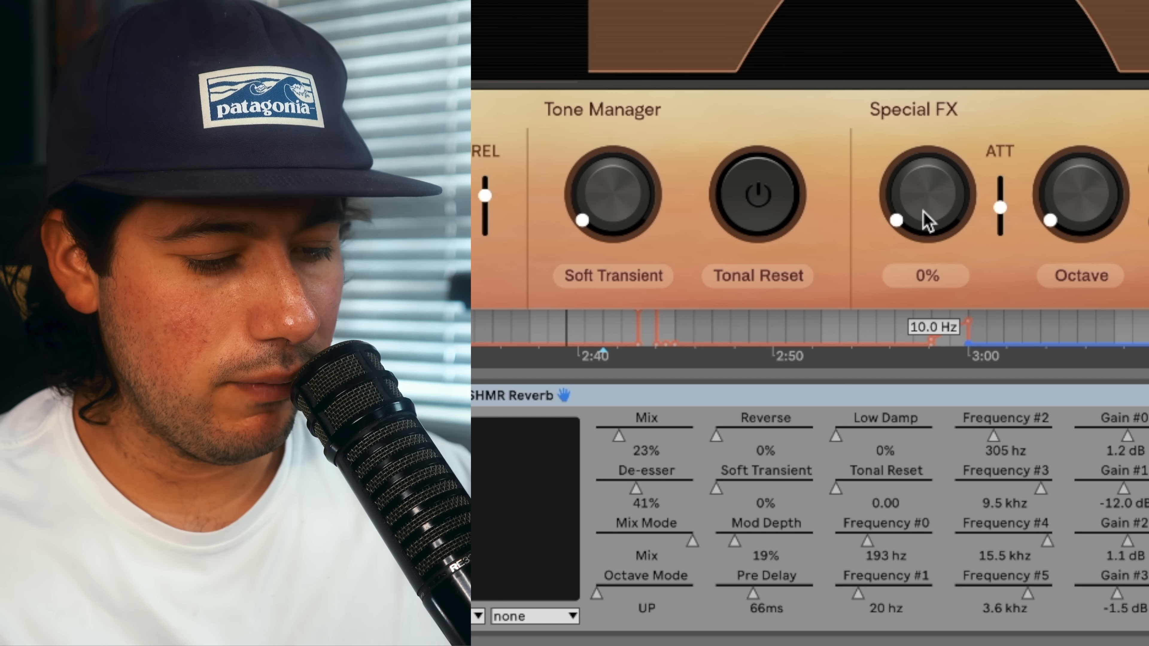
pyautogui.rightClick(740, 446)
pyautogui.click(769, 452)
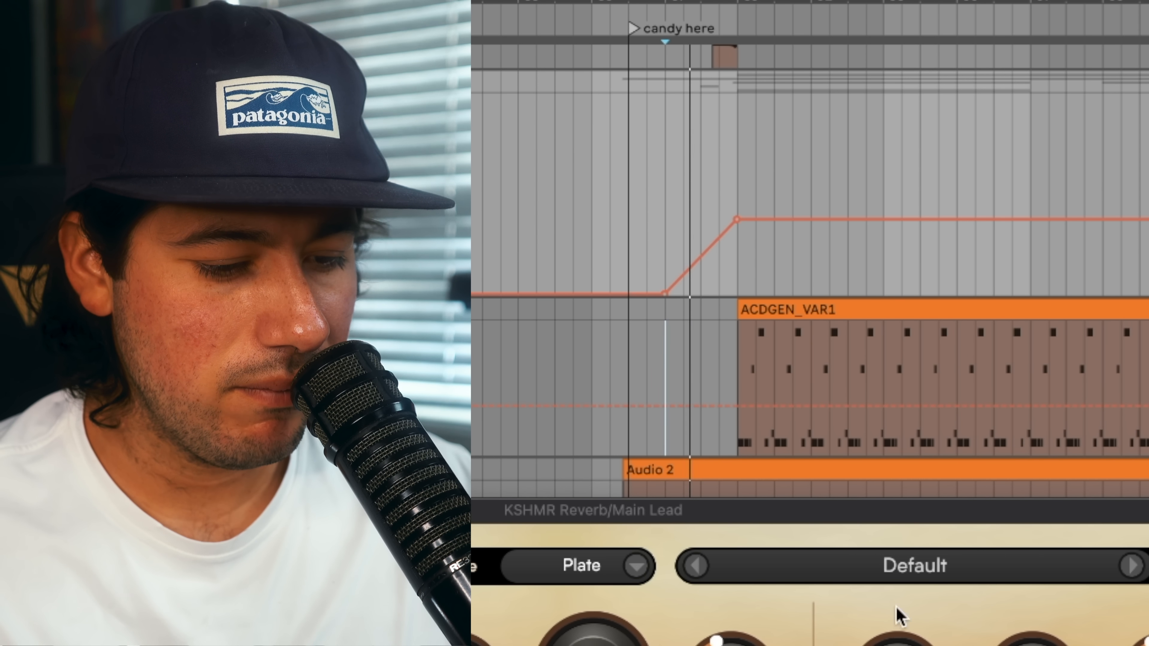
pyautogui.moveTo(924, 508); pyautogui.dragTo(899, 188)
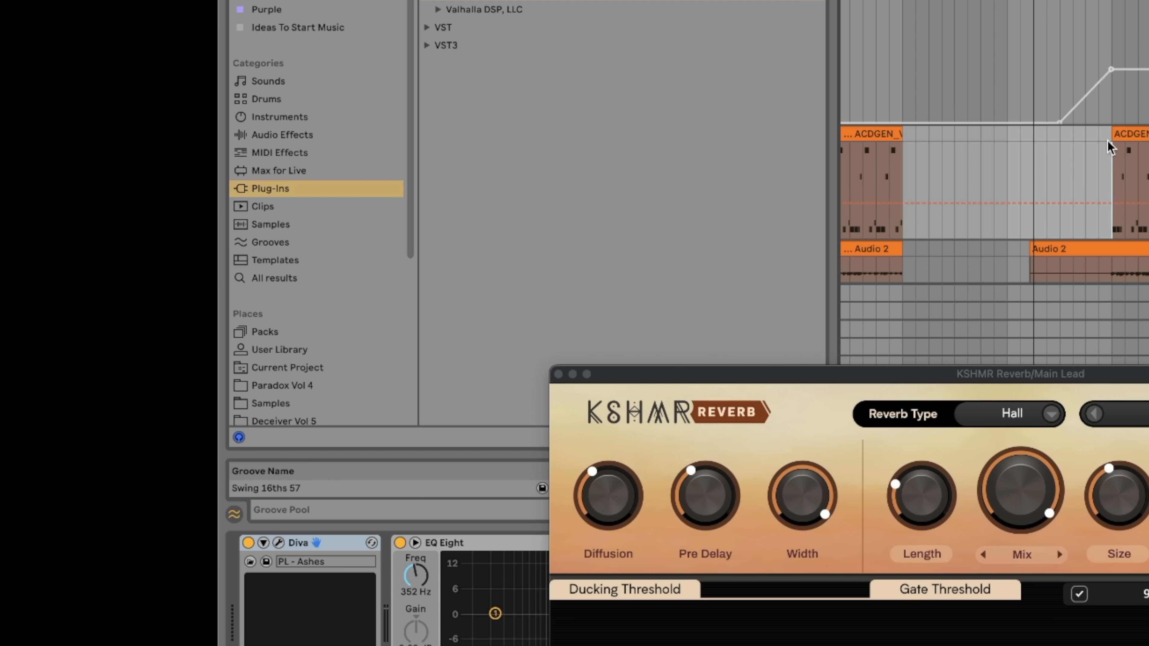
# - Create a two-bar MIDI clip just before the ACDGEN_VAR1 clip at bar 89 and add an A3 note at its start
pyautogui.doubleClick(1067, 138)
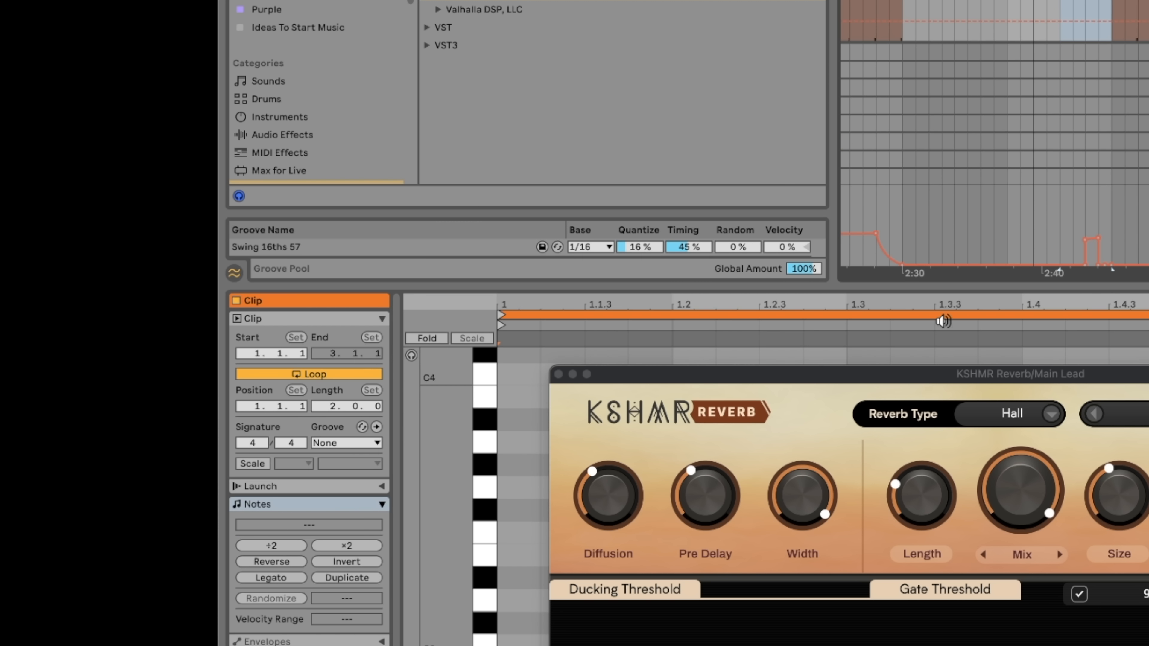
pyautogui.doubleClick(519, 442)
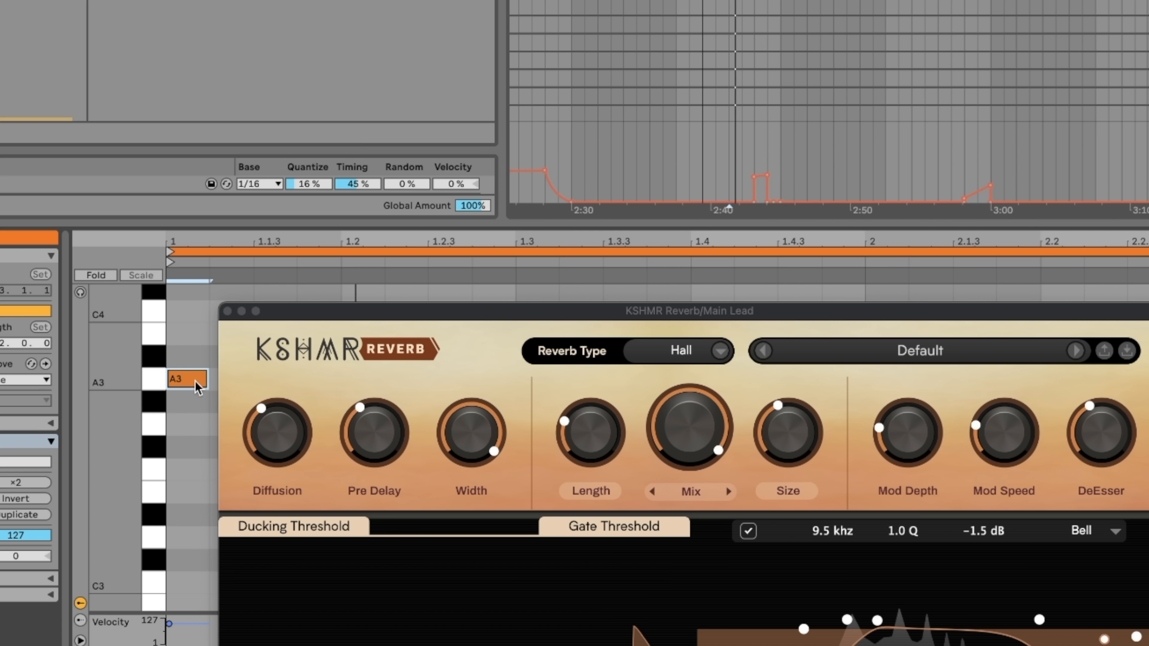
pyautogui.moveTo(930, 315); pyautogui.dragTo(962, 0)
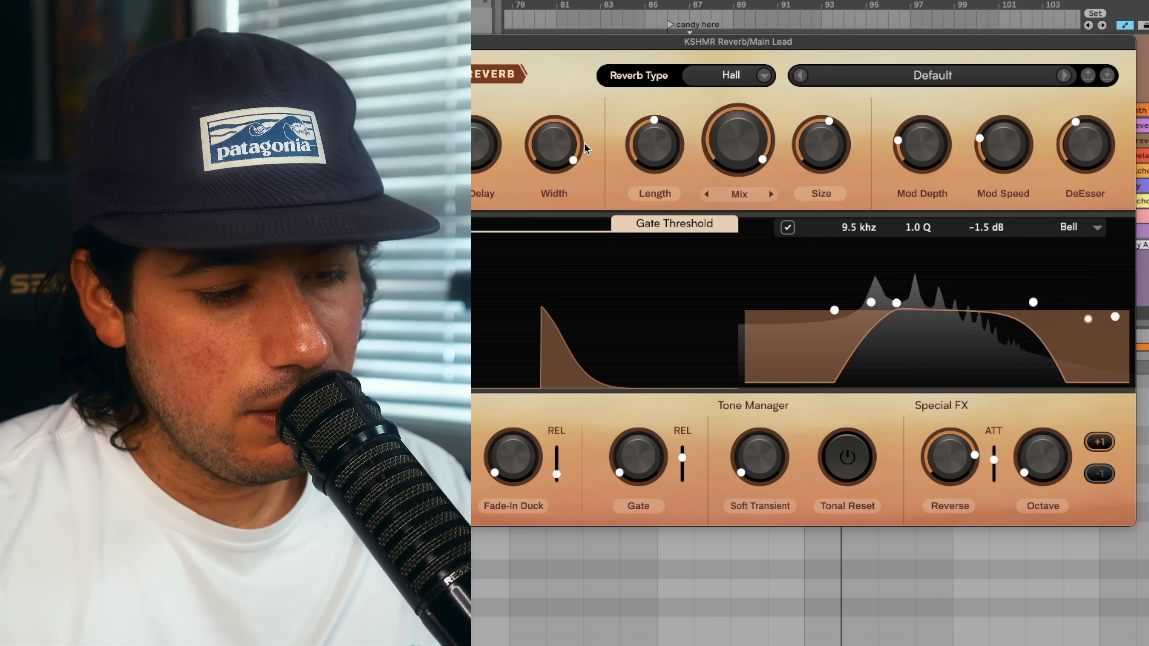
# - Raise the attack of the Main Lead reverb's Reverse effect, nudge its amount up and choose another reverb type
pyautogui.moveTo(994, 459)
pyautogui.mouseDown()
pyautogui.moveTo(994, 445)
pyautogui.moveTo(994, 470)
pyautogui.moveTo(993, 445)
pyautogui.mouseUp()
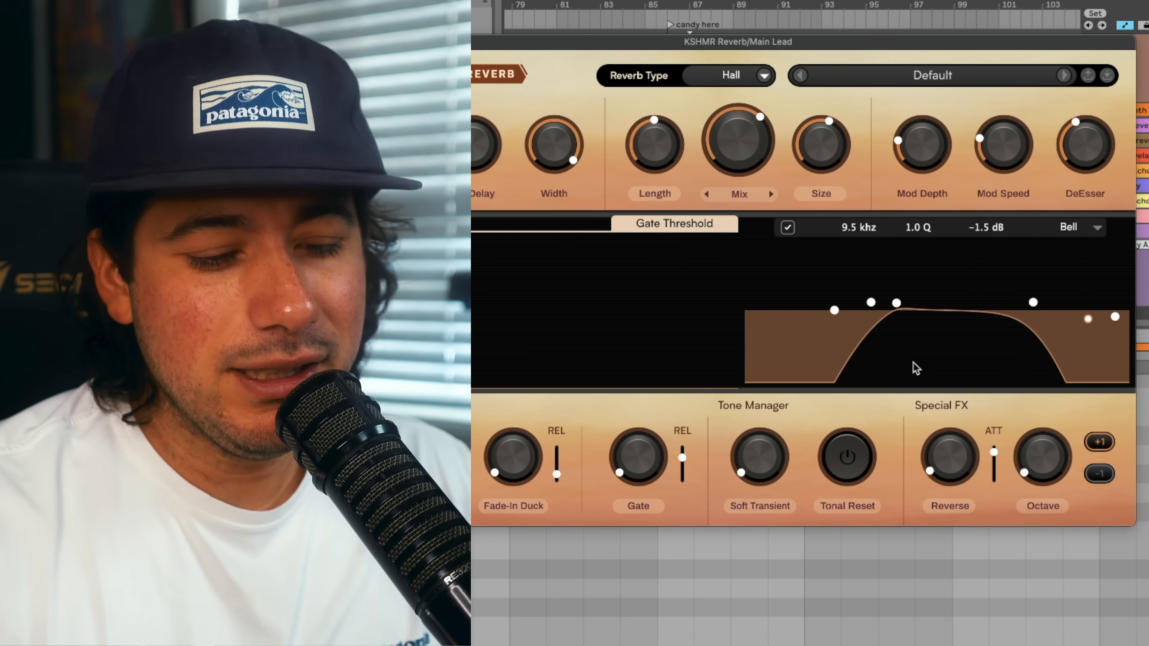
pyautogui.moveTo(947, 462); pyautogui.dragTo(947, 457)
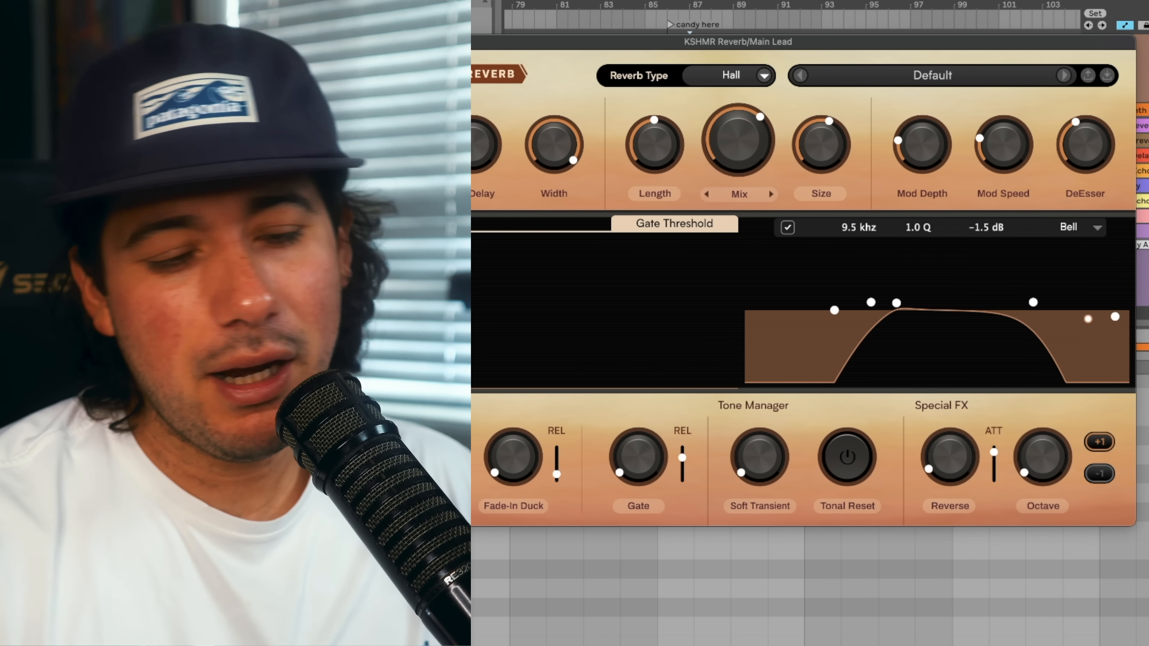
pyautogui.click(763, 76)
pyautogui.click(762, 122)
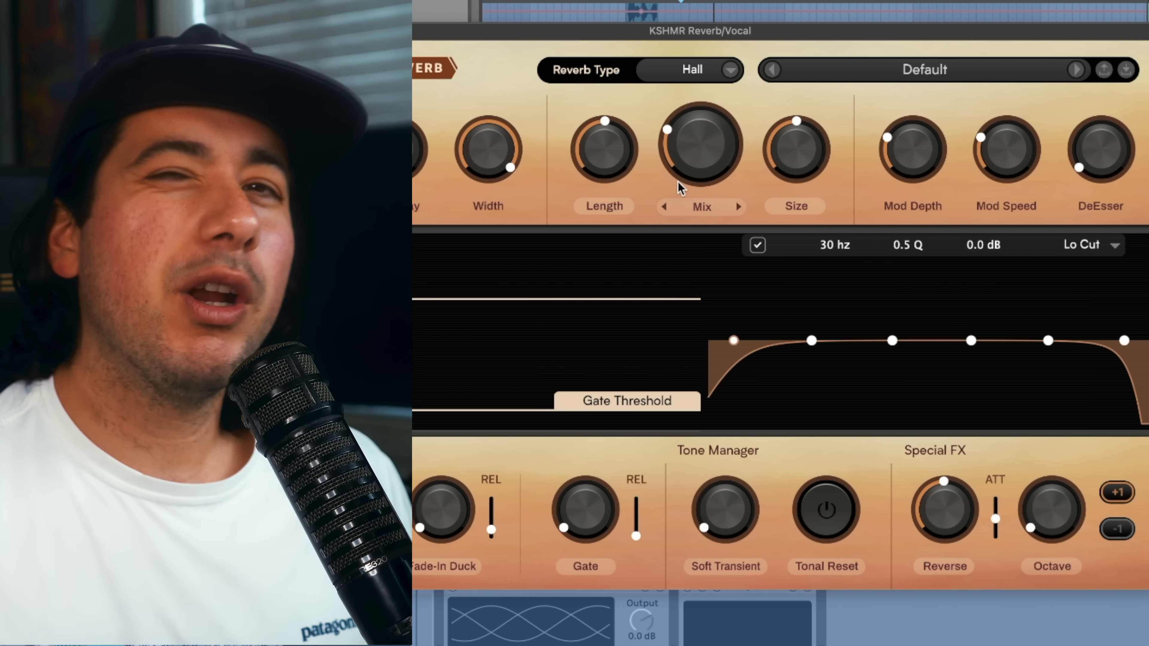
# - Shorten the Length and lower the Mix to about 19% on the Vocal track's KSHMR Reverb
pyautogui.moveTo(677, 182)
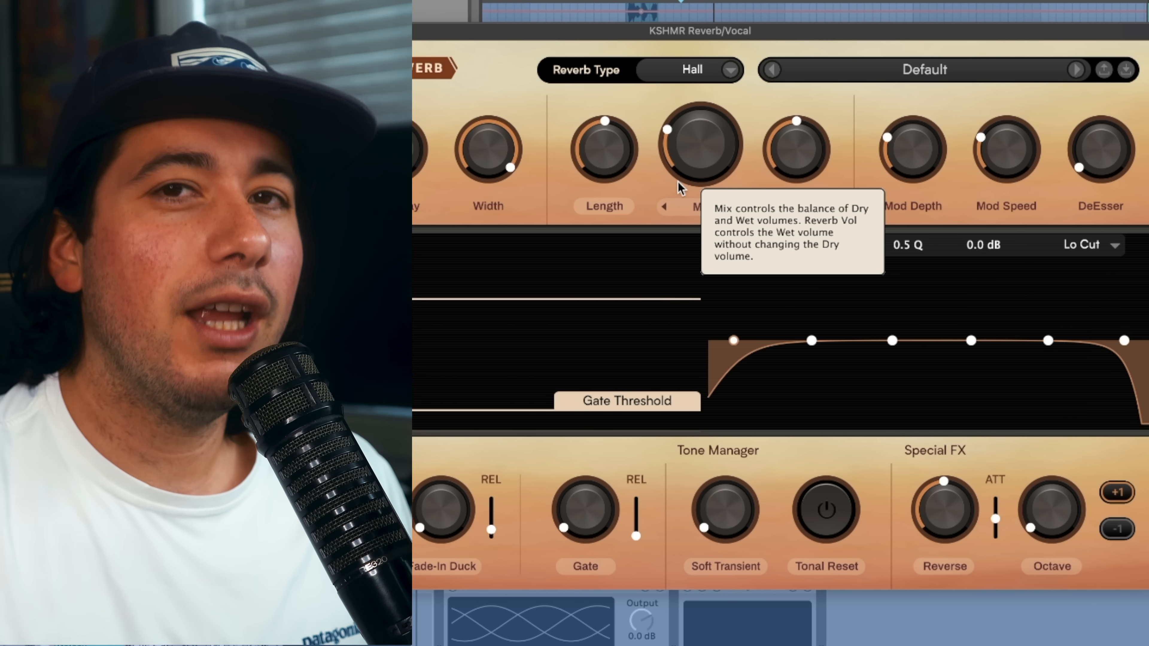
pyautogui.moveTo(604, 160); pyautogui.dragTo(597, 182)
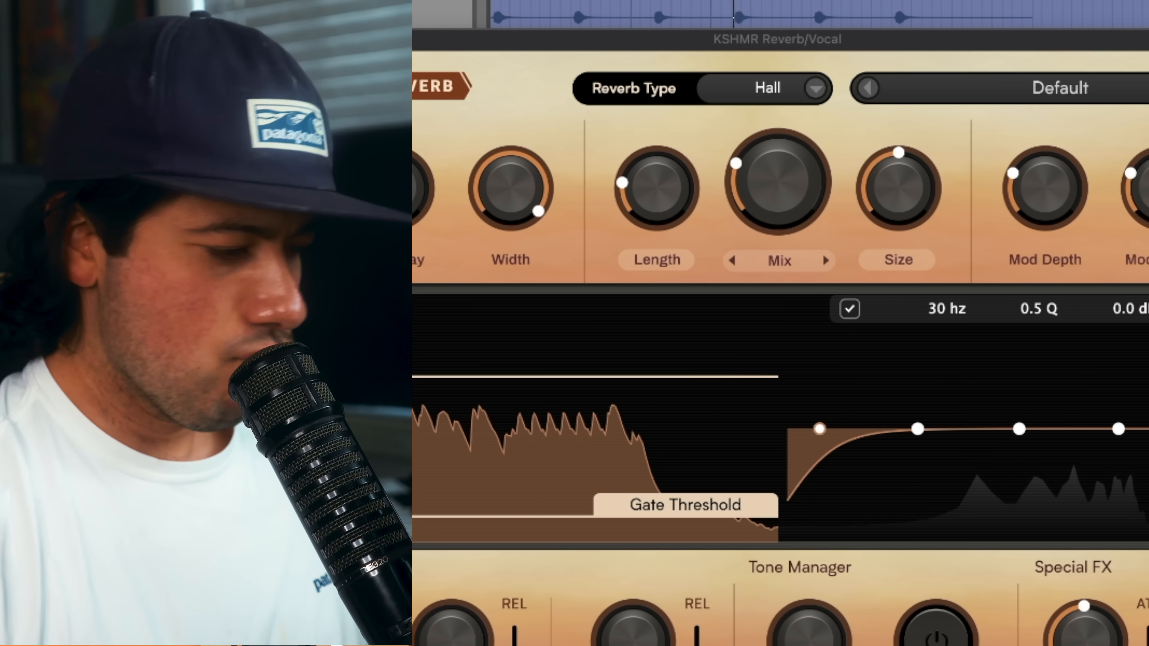
pyautogui.moveTo(690, 200); pyautogui.dragTo(689, 207)
pyautogui.moveTo(760, 212); pyautogui.dragTo(761, 221)
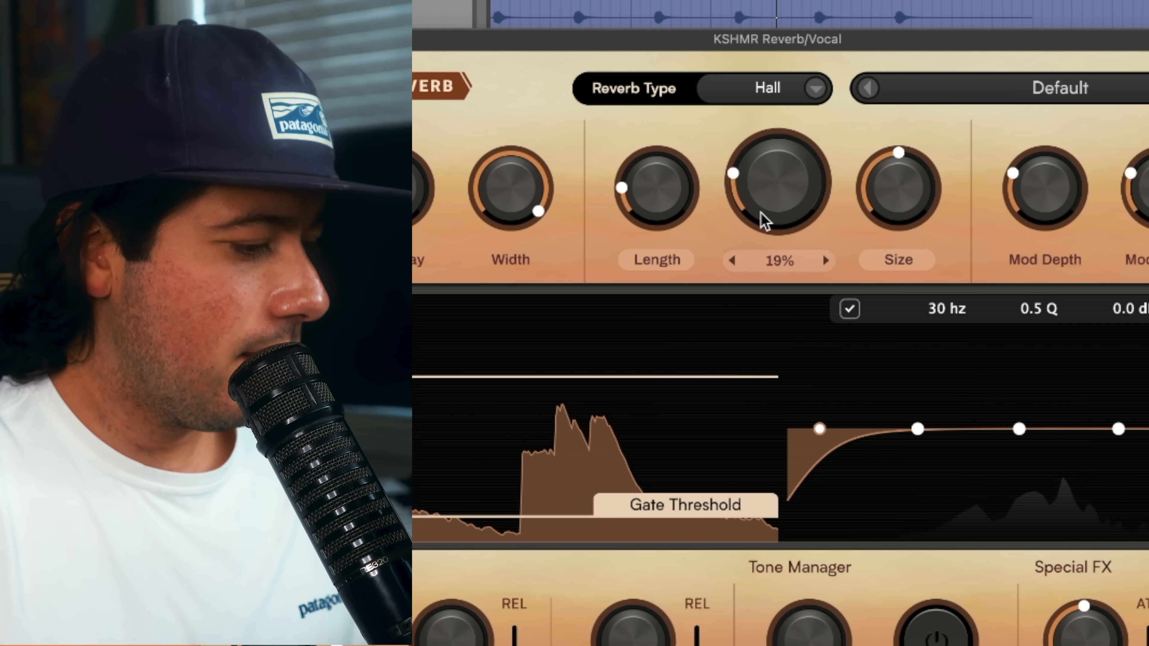
pyautogui.moveTo(664, 210); pyautogui.dragTo(664, 190)
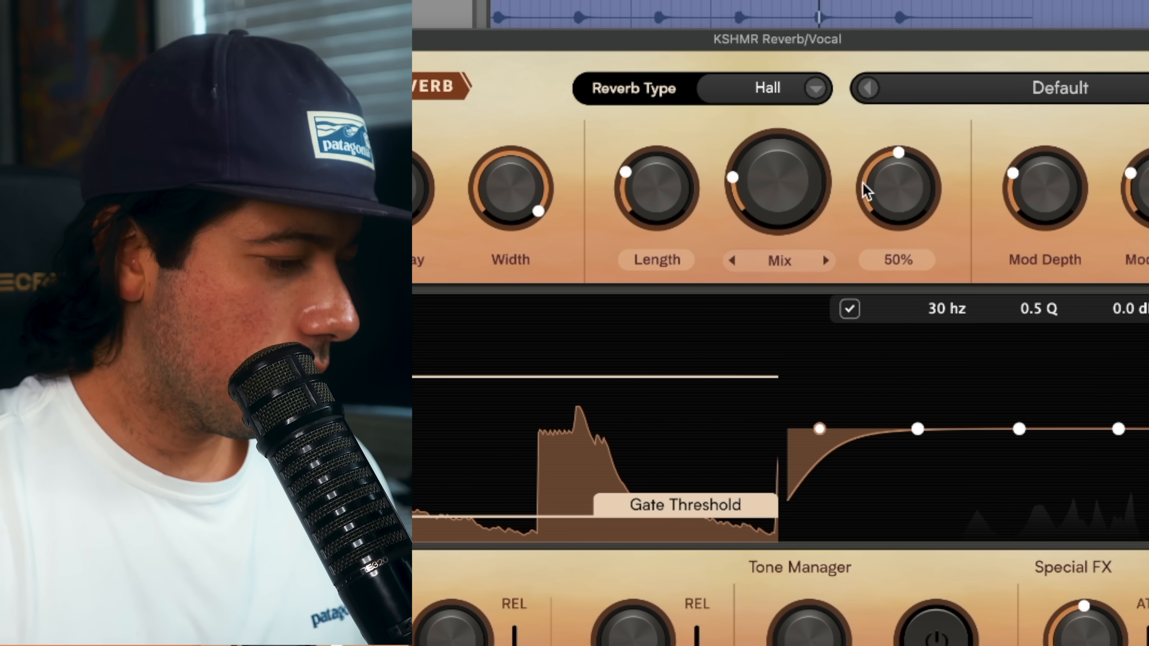
# - Increase the Size and Pre Delay of the Vocal reverb and reduce its Mix slightly
pyautogui.moveTo(867, 188); pyautogui.dragTo(892, 165)
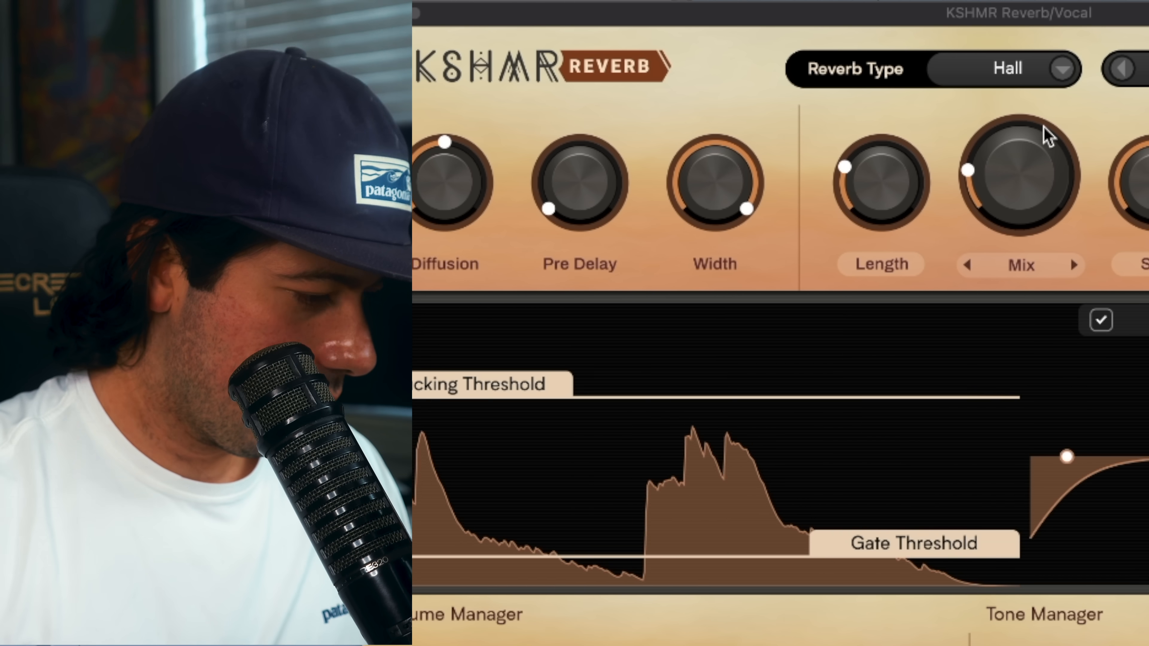
pyautogui.moveTo(1018, 164); pyautogui.dragTo(1017, 172)
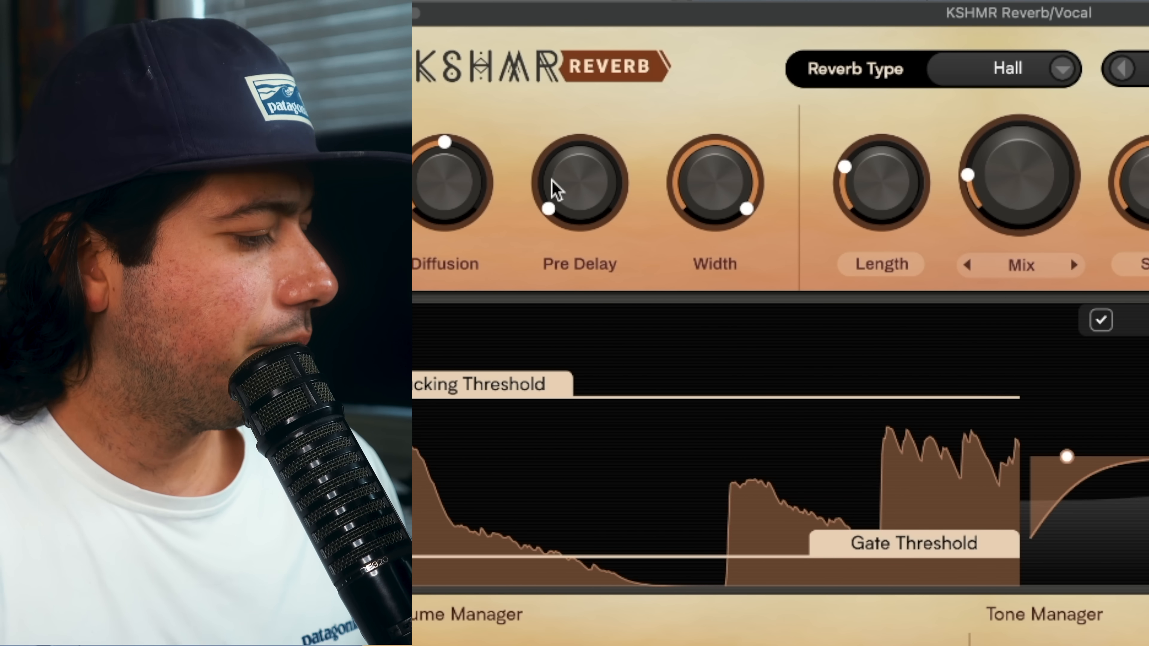
pyautogui.moveTo(547, 185)
pyautogui.mouseDown()
pyautogui.moveTo(597, 136)
pyautogui.moveTo(556, 174)
pyautogui.mouseUp()
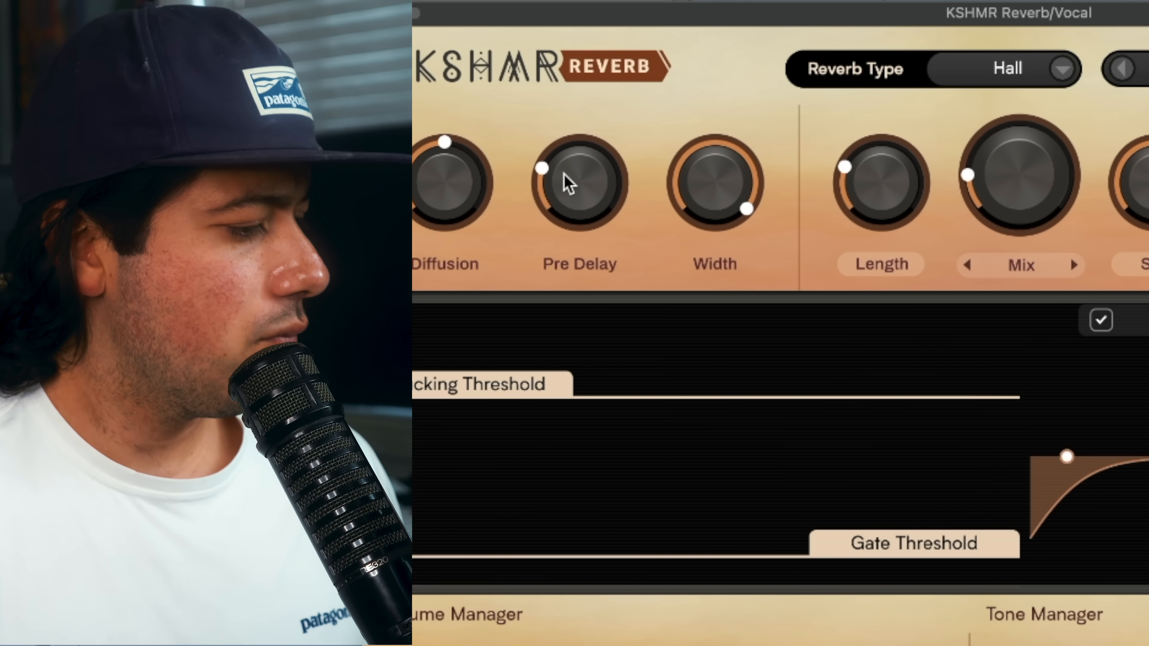
pyautogui.moveTo(567, 183); pyautogui.dragTo(577, 180)
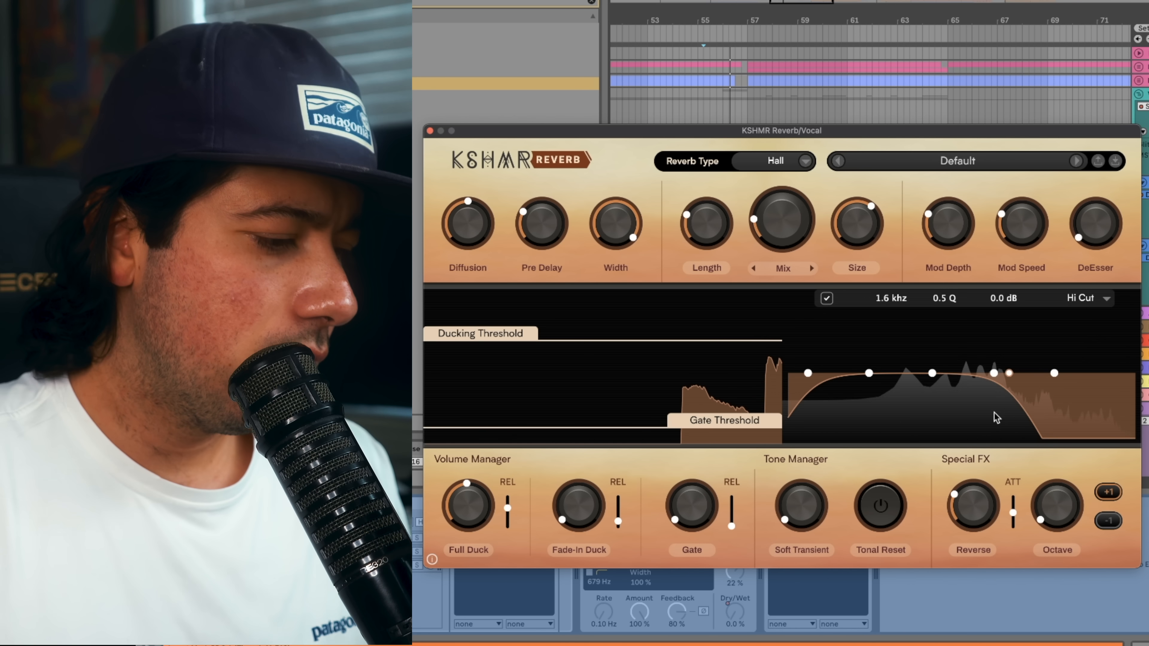
# - Set the Vocal reverb's high cut to 2.3 kHz and its low cut to 163 Hz
pyautogui.moveTo(1009, 373); pyautogui.dragTo(1028, 375)
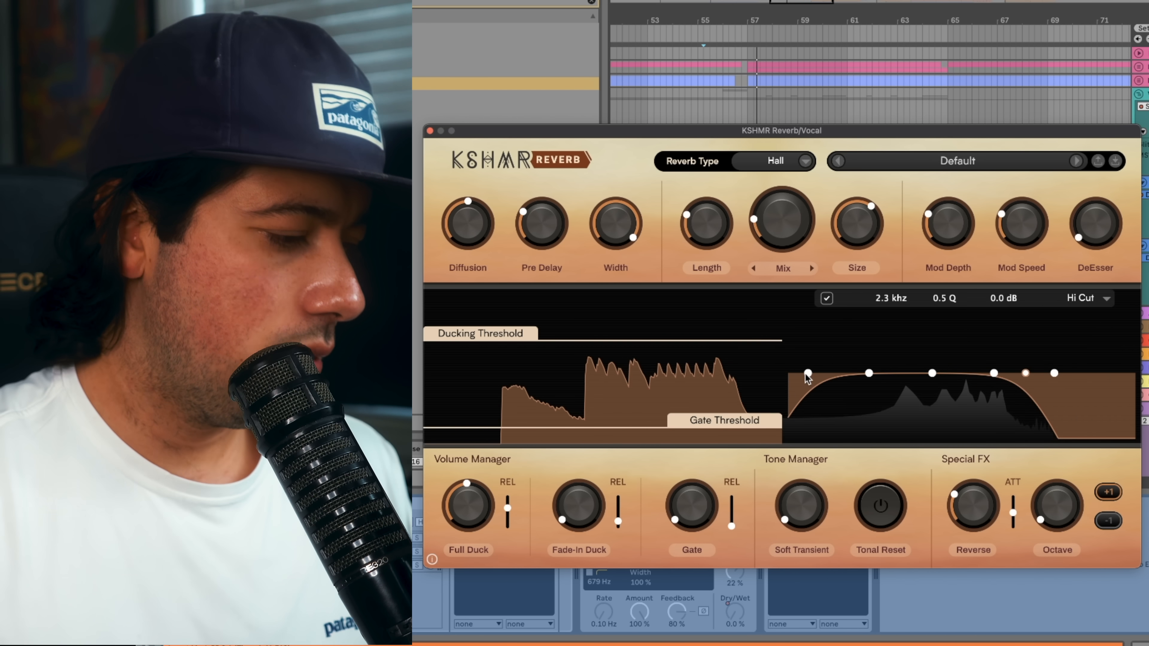
pyautogui.moveTo(808, 375); pyautogui.dragTo(893, 376)
# - Lower the Vocal reverb's Mix to 11%, trim its Size and Length slightly, and raise the De-esser to about halfway
pyautogui.moveTo(598, 176); pyautogui.dragTo(598, 183)
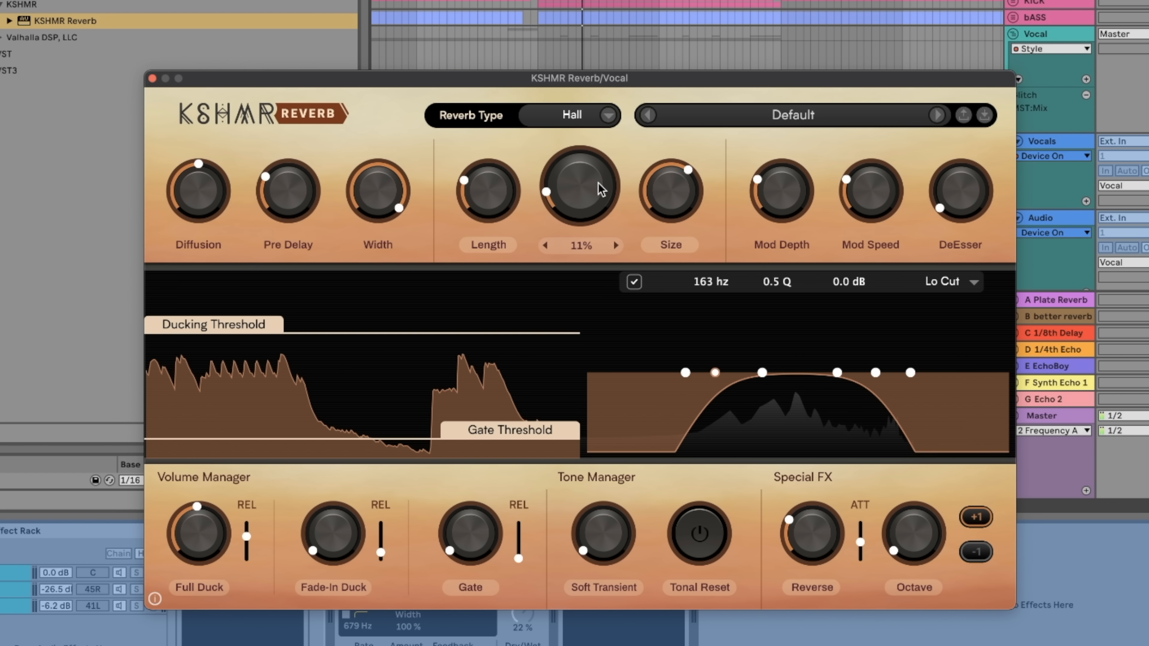
pyautogui.moveTo(695, 183); pyautogui.dragTo(695, 185)
pyautogui.moveTo(509, 185); pyautogui.dragTo(509, 191)
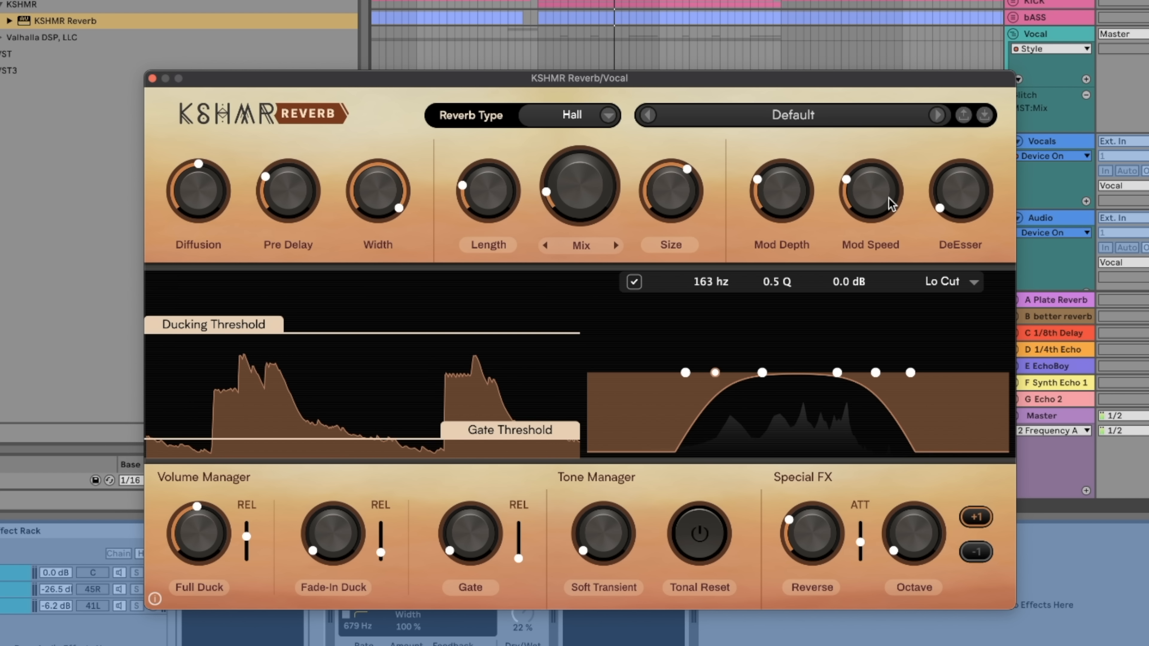
pyautogui.moveTo(960, 195); pyautogui.dragTo(965, 168)
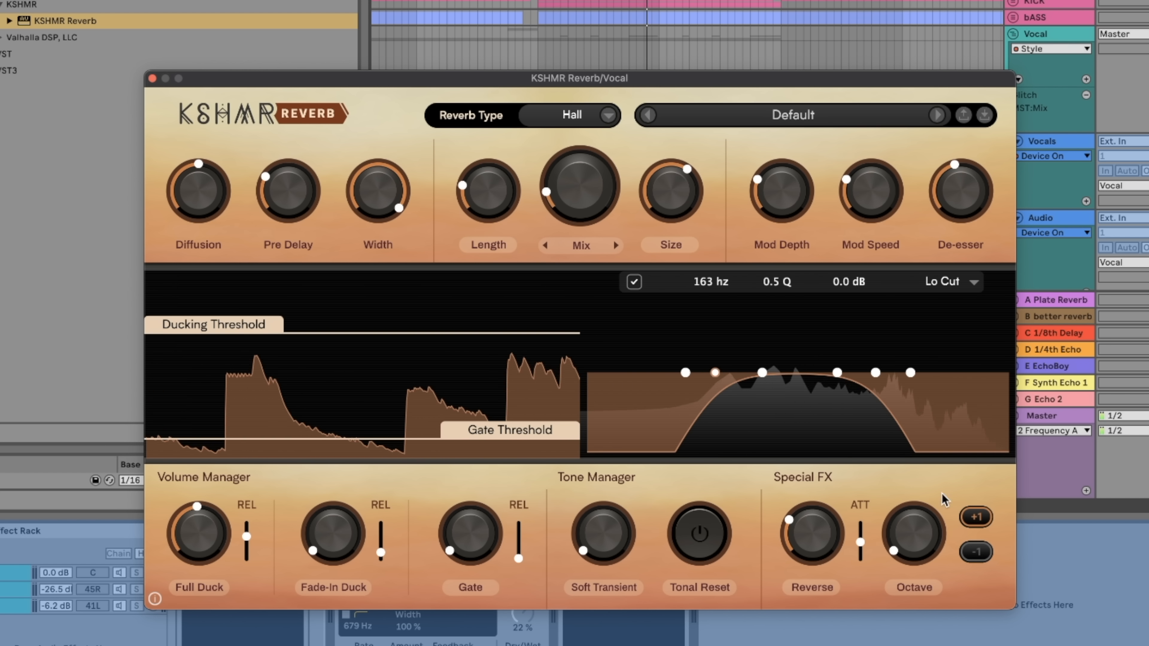
# - Raise the Vocal reverb's Octave effect well past halfway, switched to -1, and open the high cut to 5.7 kHz
pyautogui.moveTo(947, 496); pyautogui.dragTo(959, 459)
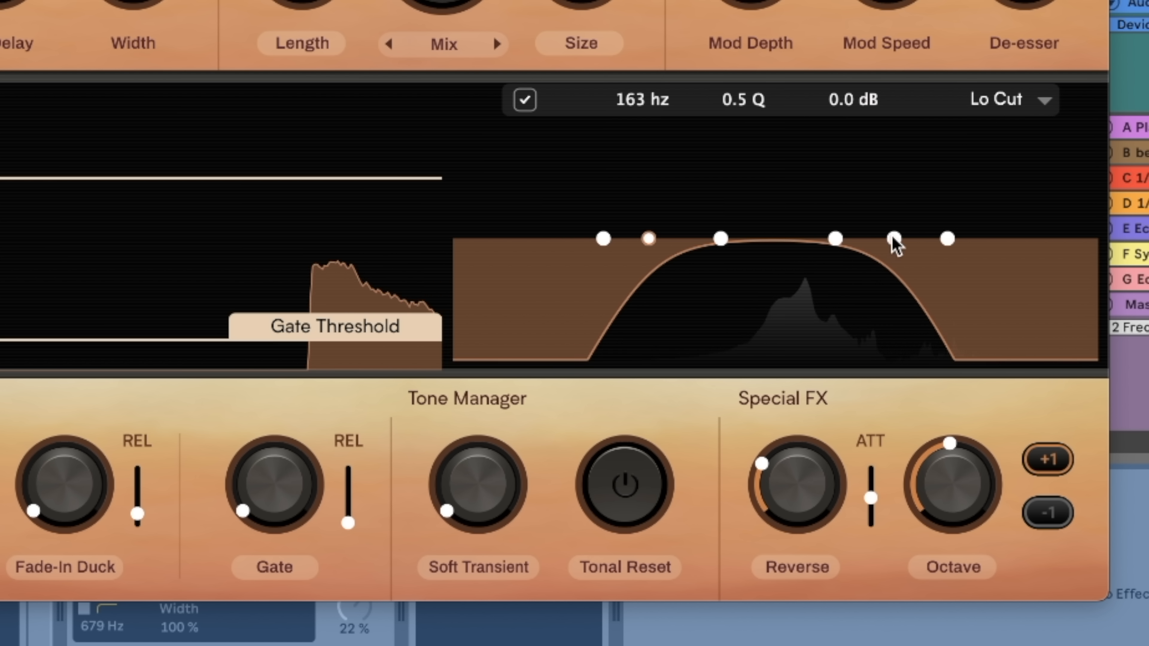
pyautogui.moveTo(894, 240); pyautogui.dragTo(981, 239)
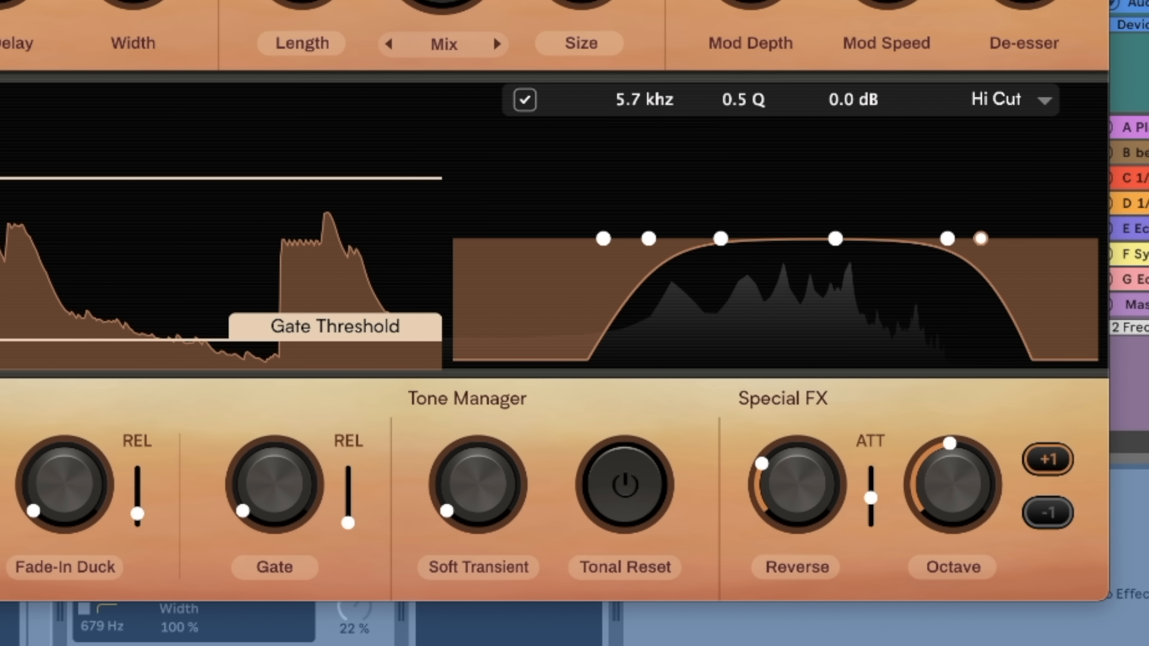
pyautogui.click(1046, 513)
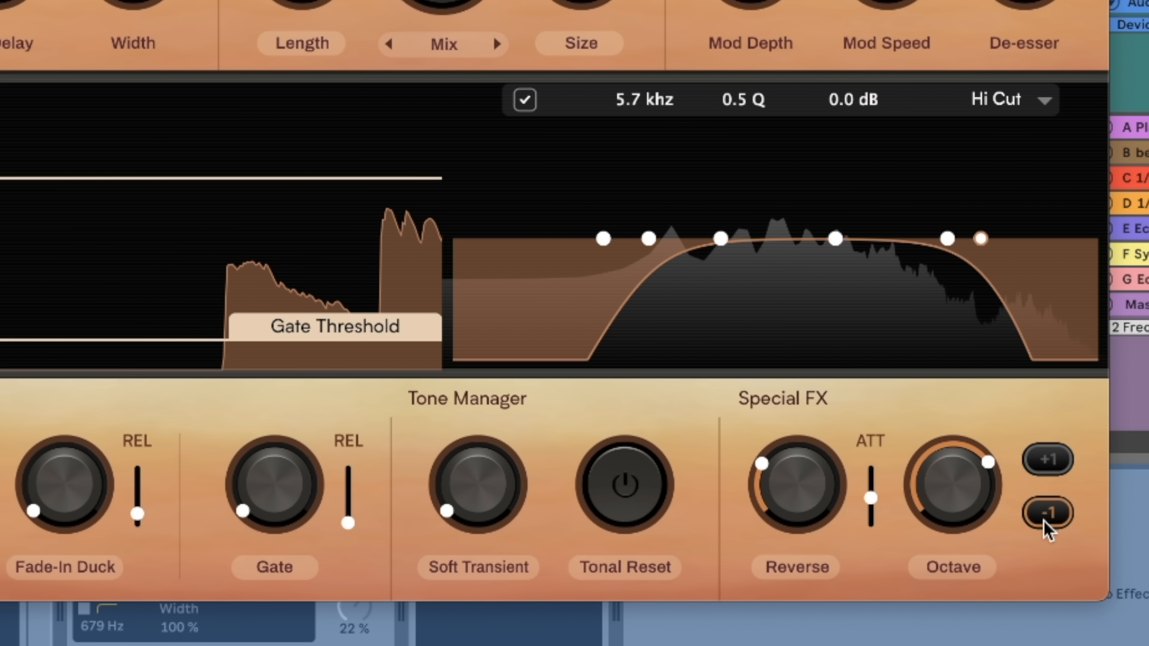
pyautogui.moveTo(954, 447); pyautogui.dragTo(993, 482)
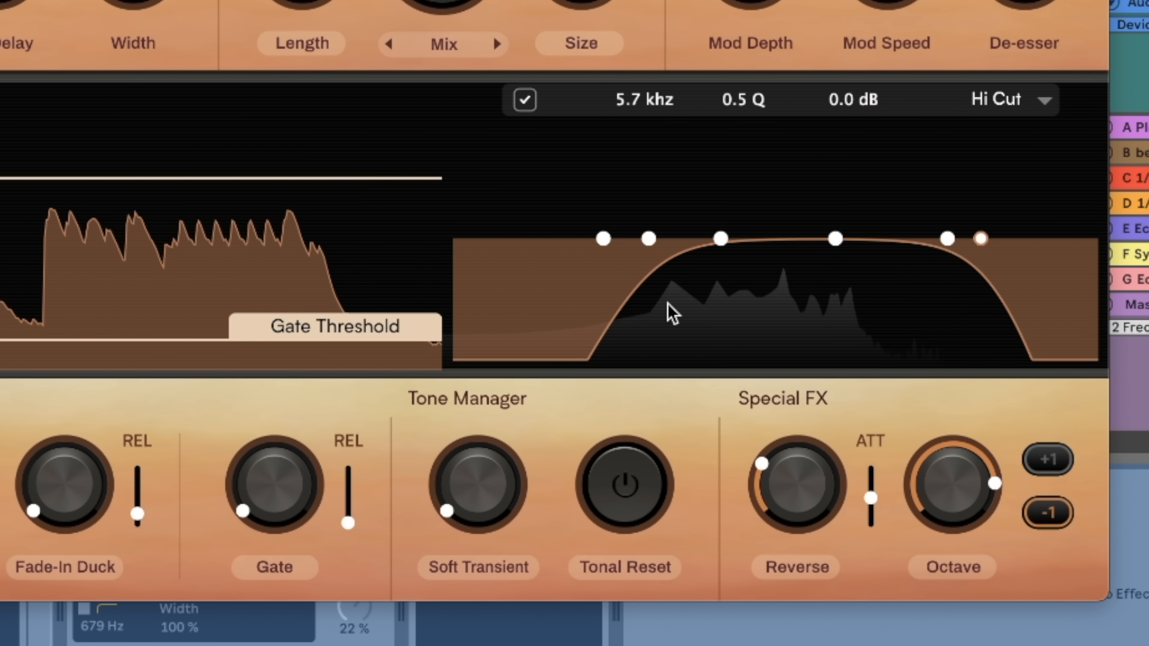
# - Lower the Vocal reverb's low cut to 78 Hz, reduce its Size to 60% and narrow its Width slightly
pyautogui.moveTo(648, 238); pyautogui.dragTo(580, 237)
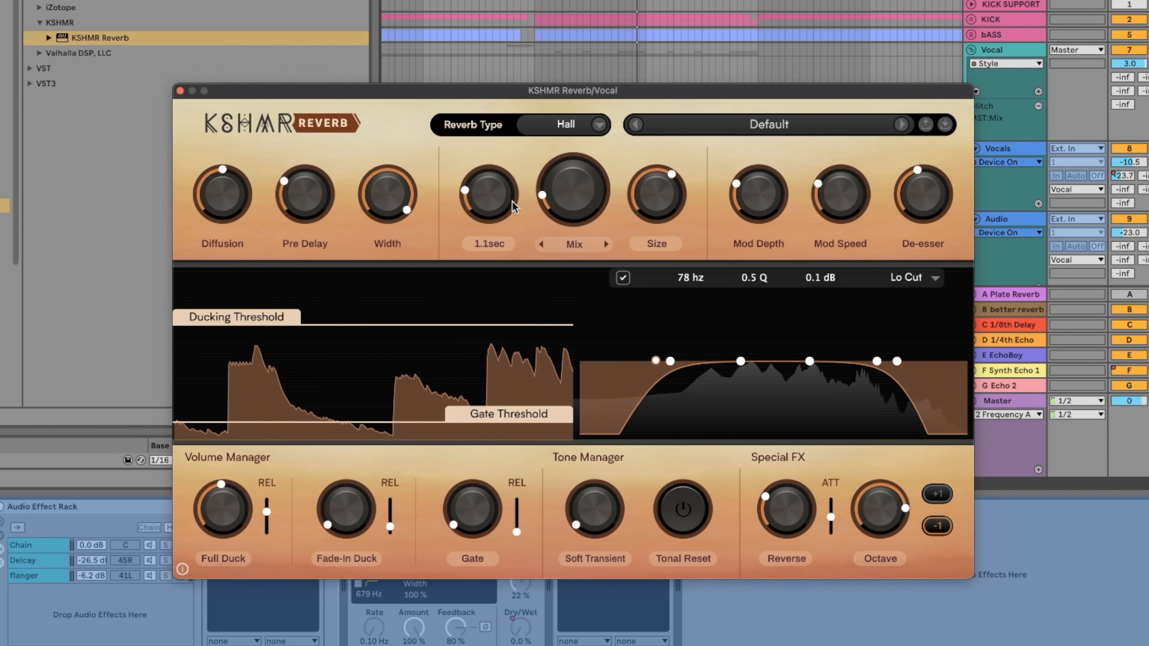
pyautogui.moveTo(622, 183); pyautogui.dragTo(630, 188)
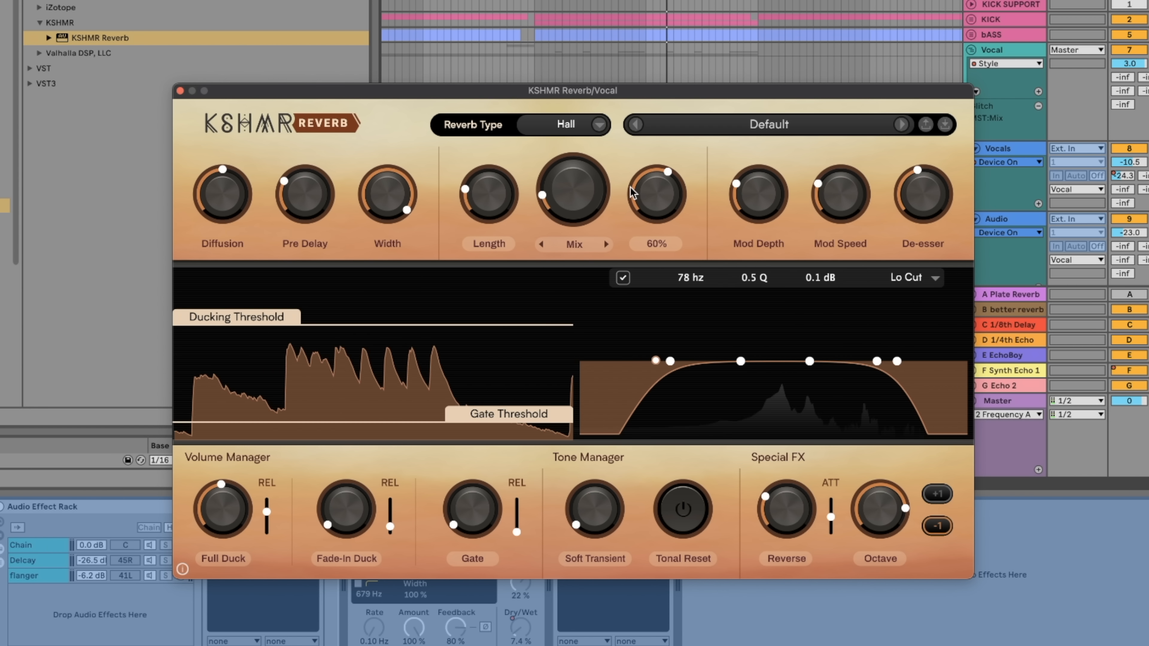
pyautogui.moveTo(384, 186); pyautogui.dragTo(379, 250)
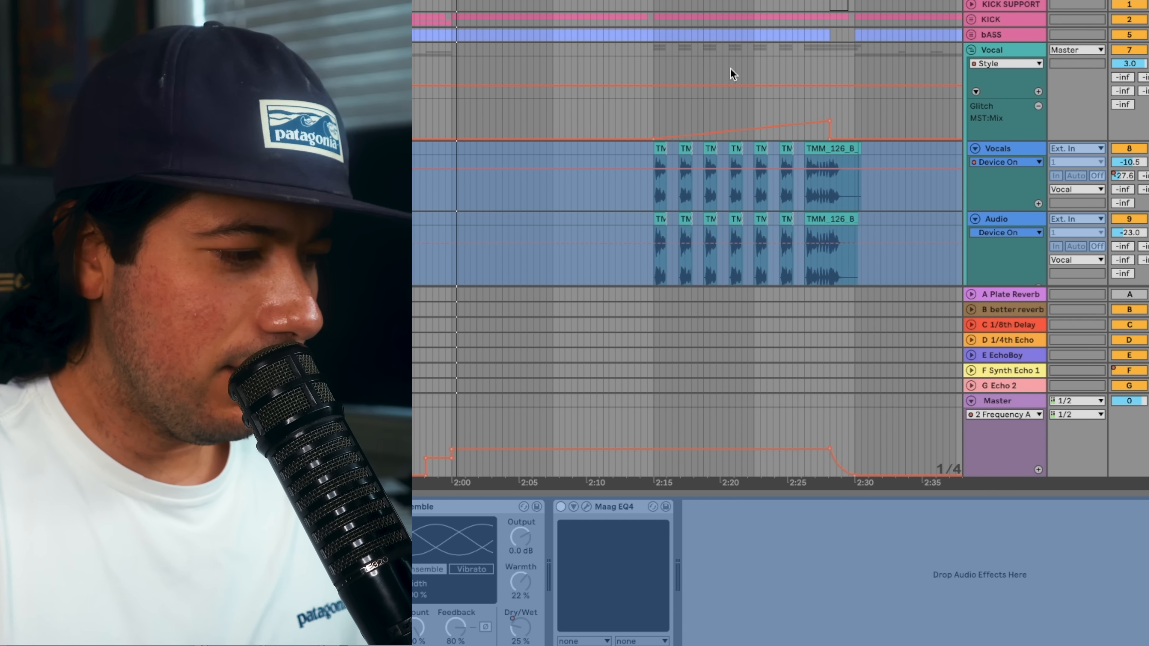
# - Play the Vocal group from its last repeated chops onward, following the arrangement to the Vocal Shots clips
pyautogui.click(786, 75)
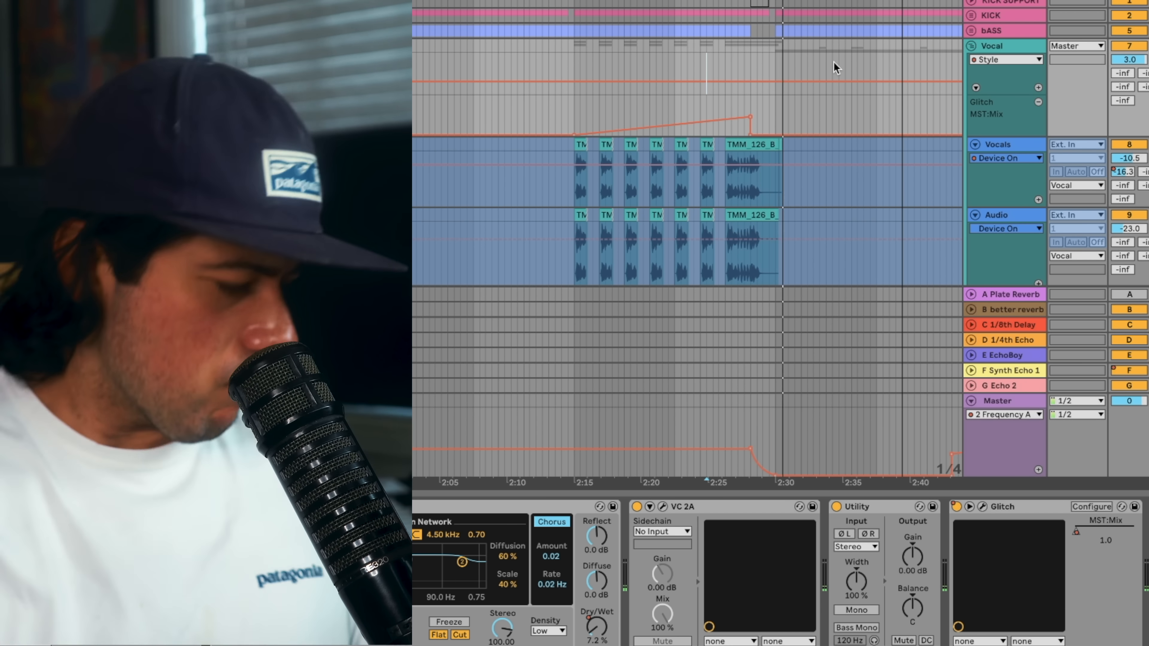
pyautogui.click(833, 61)
pyautogui.hscroll(3, 833, 61)
pyautogui.scroll(-1, 833, 61)
pyautogui.scroll(-2, 833, 66)
pyautogui.hscroll(2, 833, 65)
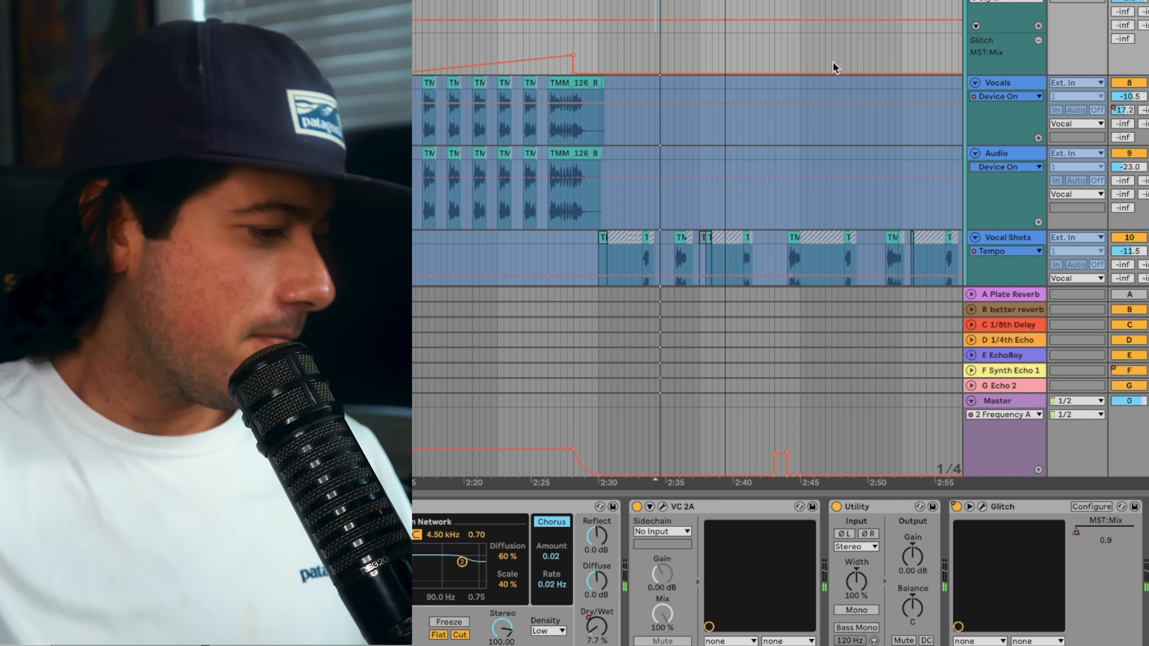
pyautogui.scroll(2, 885, 108)
pyautogui.hscroll(-1, 885, 108)
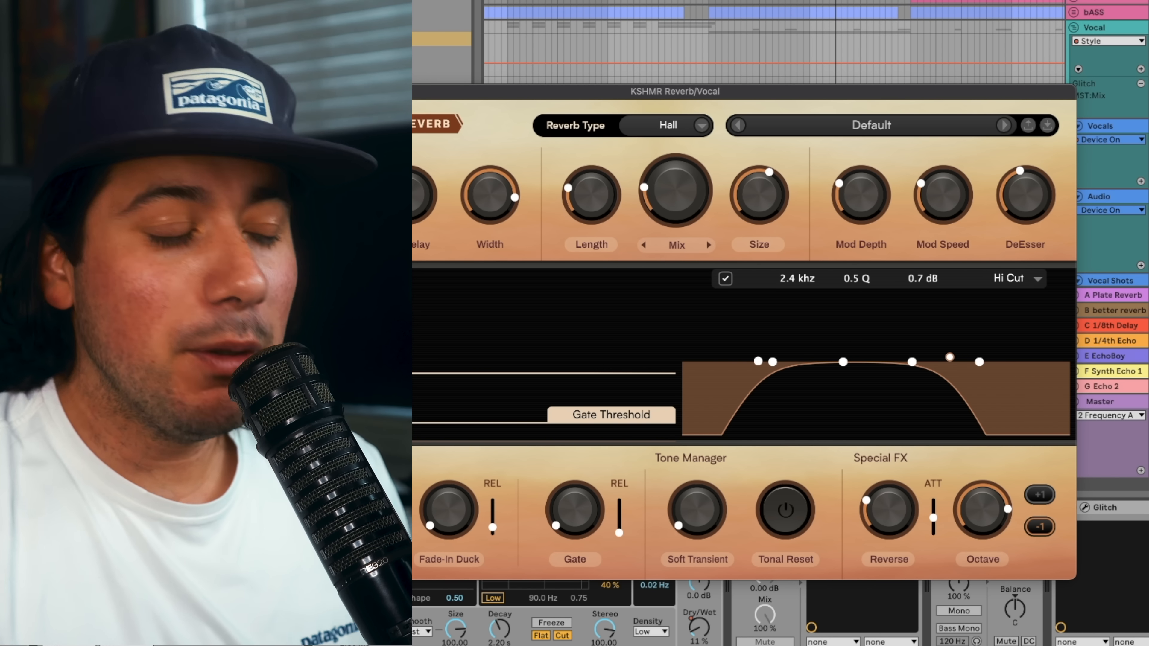
# - Load the Male Vocal Hall preset from the Vocals category into the Vocal reverb
pyautogui.click(898, 122)
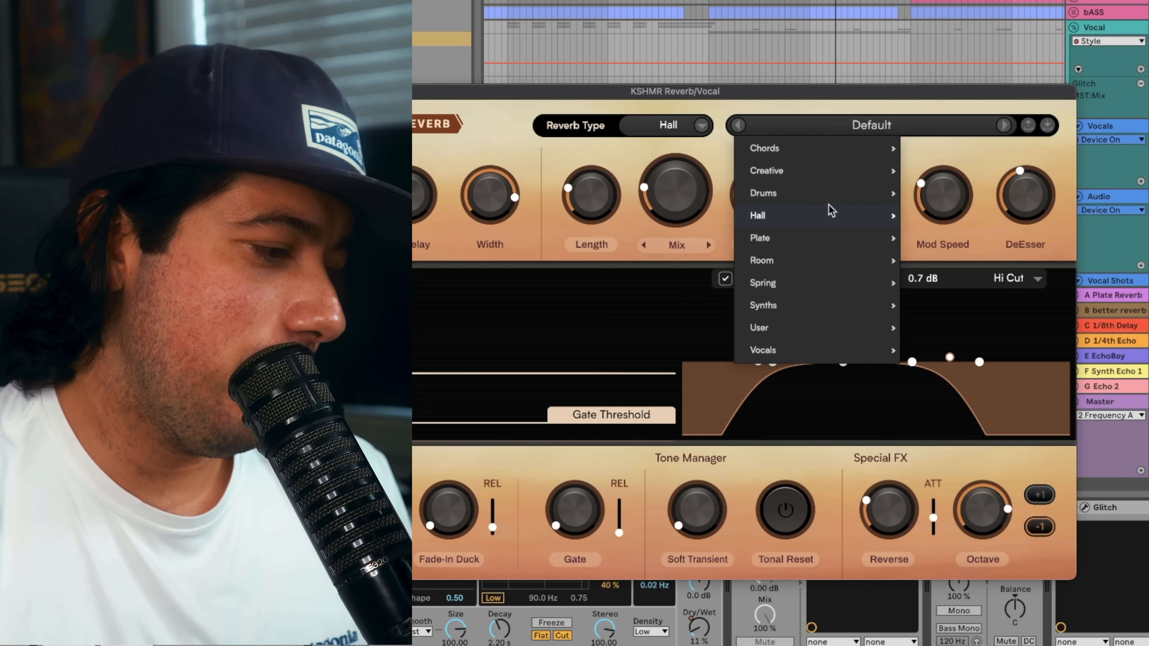
pyautogui.moveTo(827, 216)
pyautogui.moveTo(794, 349)
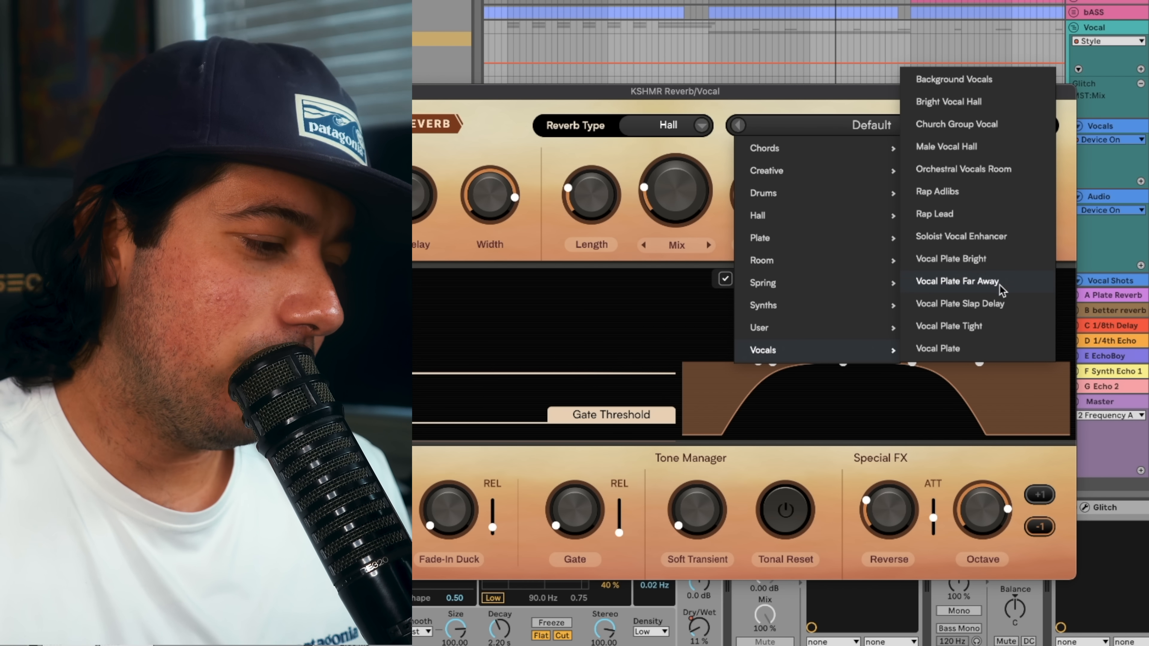
pyautogui.click(985, 147)
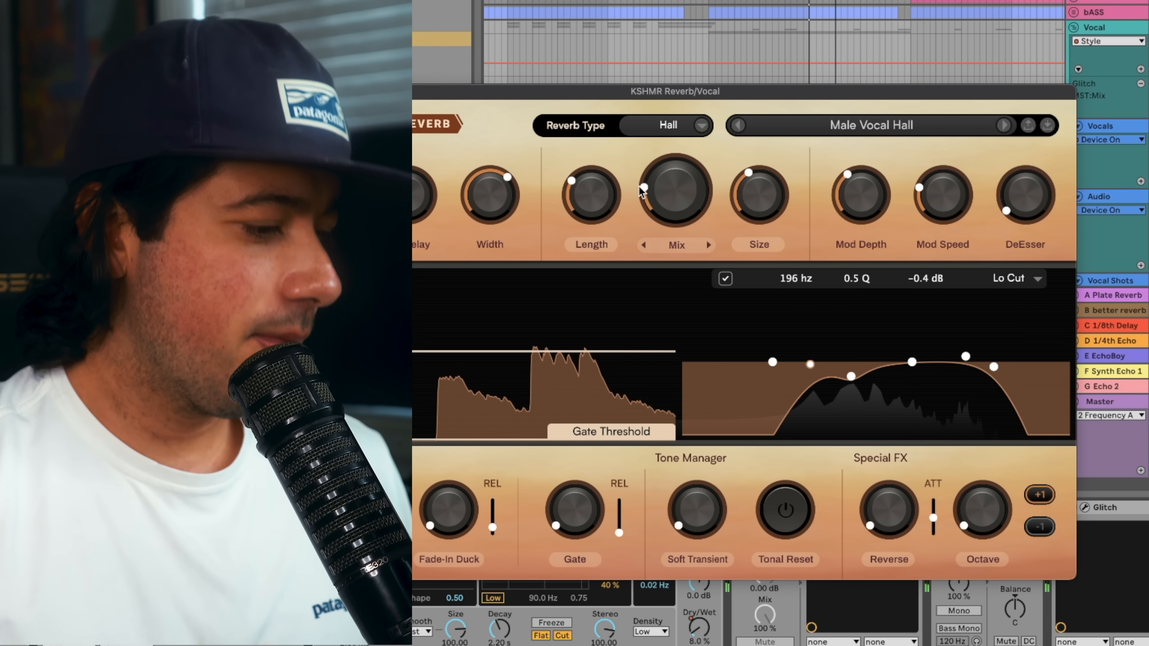
pyautogui.moveTo(638, 185)
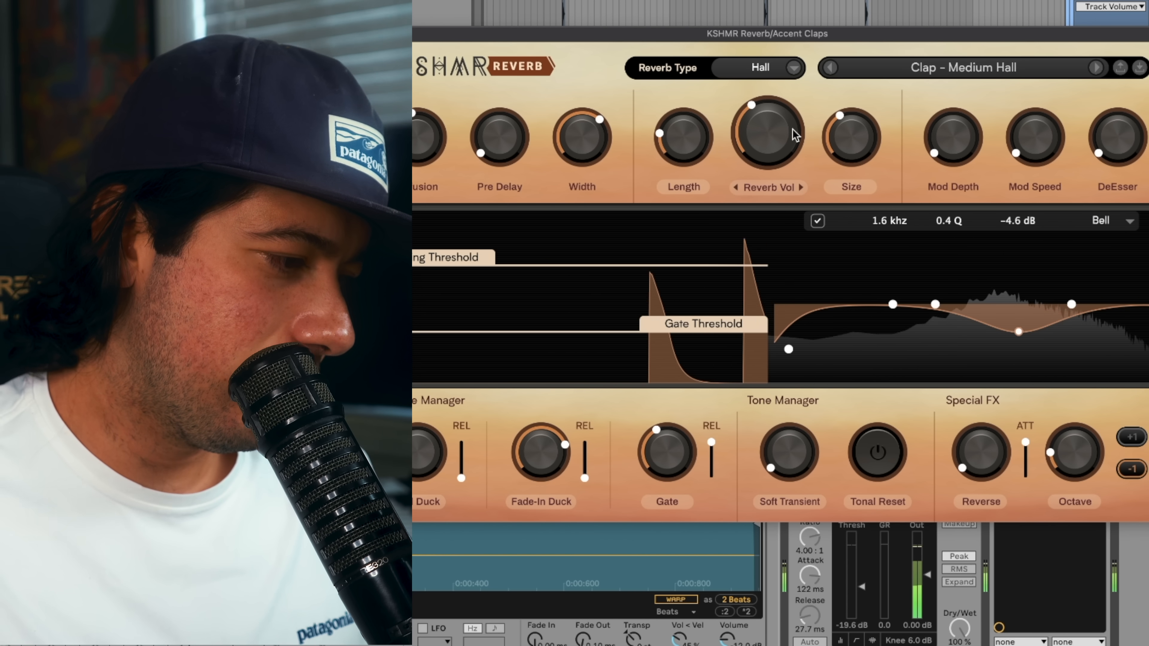
# - Audition neighbouring presets on the Accent Claps reverb, stepping back to Undying Chaos and beyond before stepping forward again
pyautogui.moveTo(774, 136)
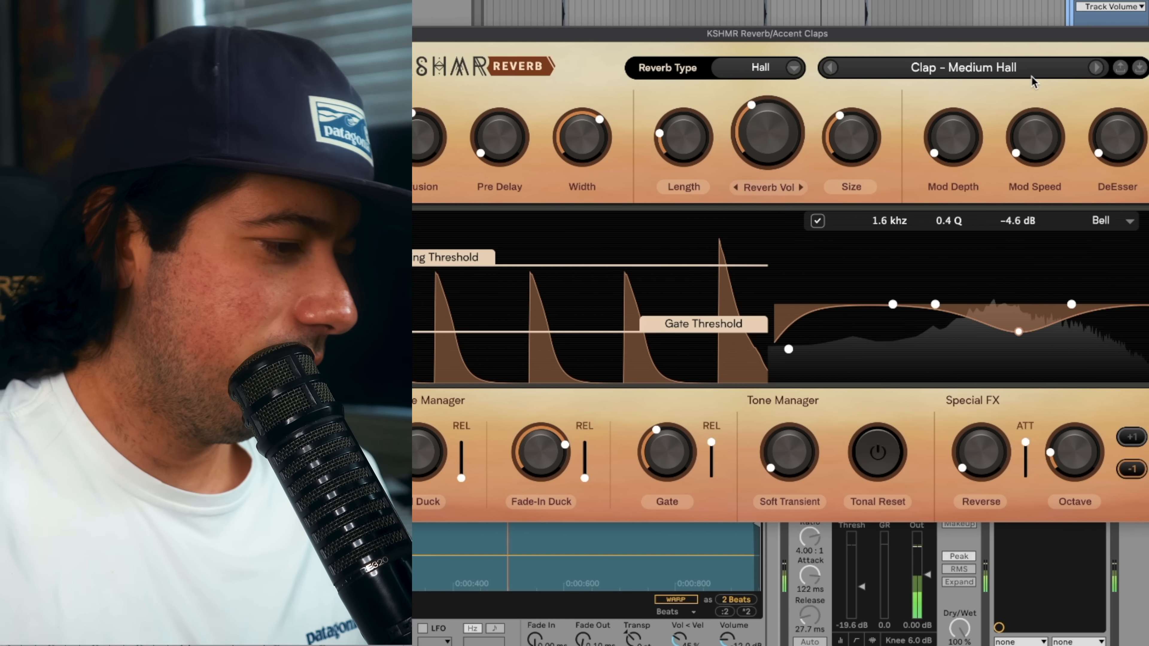
pyautogui.click(840, 68)
pyautogui.click(830, 68)
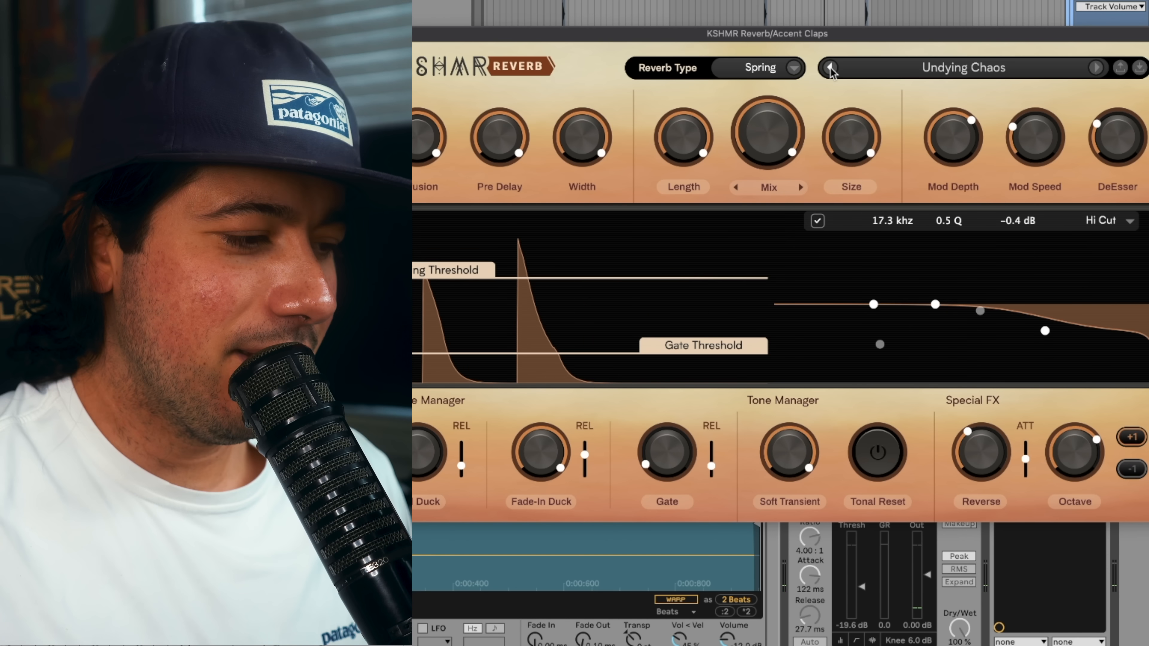
pyautogui.click(830, 67)
pyautogui.click(1097, 69)
pyautogui.click(1095, 69)
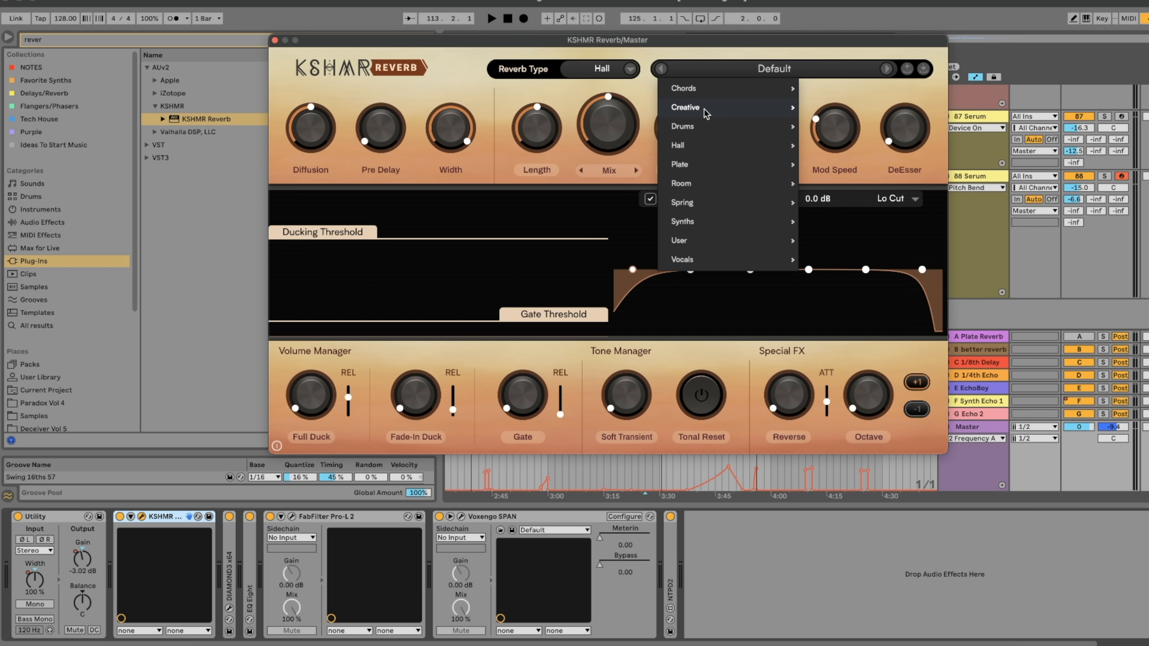
# - Look through the Creative presets for the Master reverb without loading one, and close the plugin window
pyautogui.moveTo(705, 113)
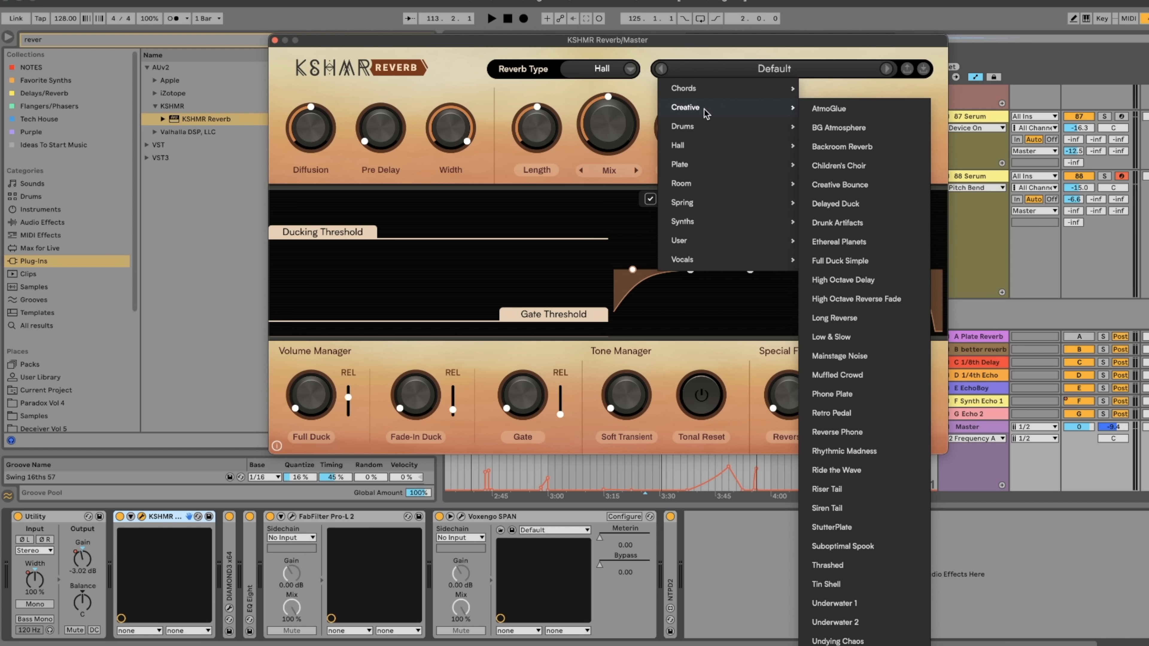
pyautogui.moveTo(742, 127)
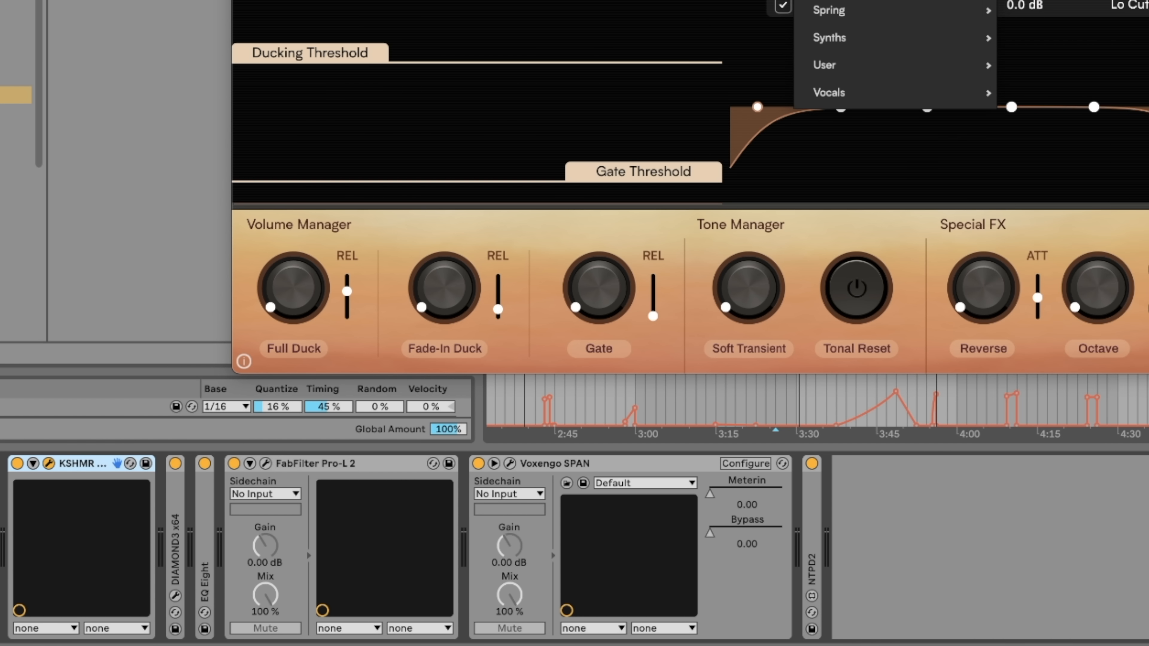
pyautogui.click(760, 69)
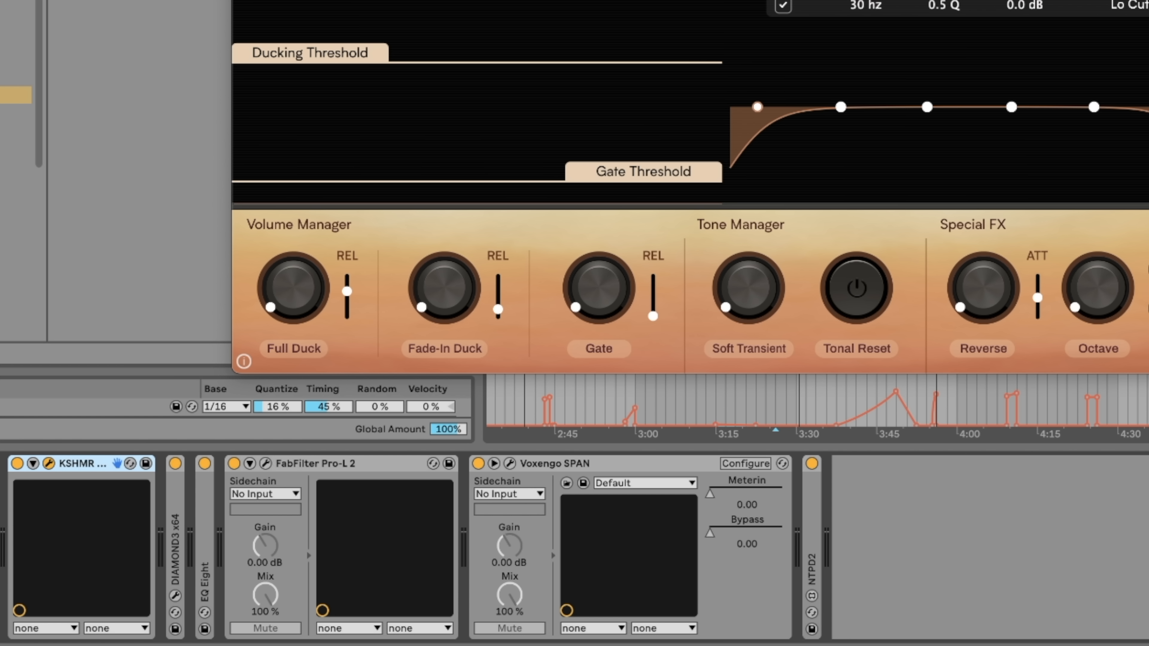
pyautogui.press('super+w')
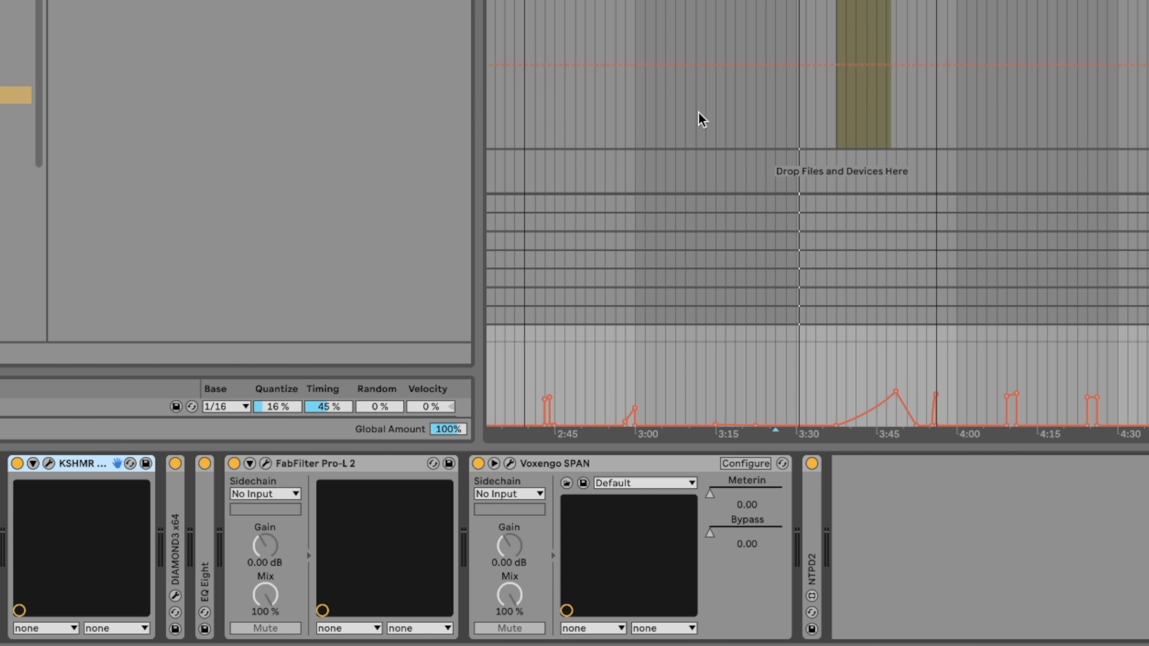
# - Start playback and display the automation of the KSHMR Reverb's Mix parameter on the Master track
pyautogui.press('space')
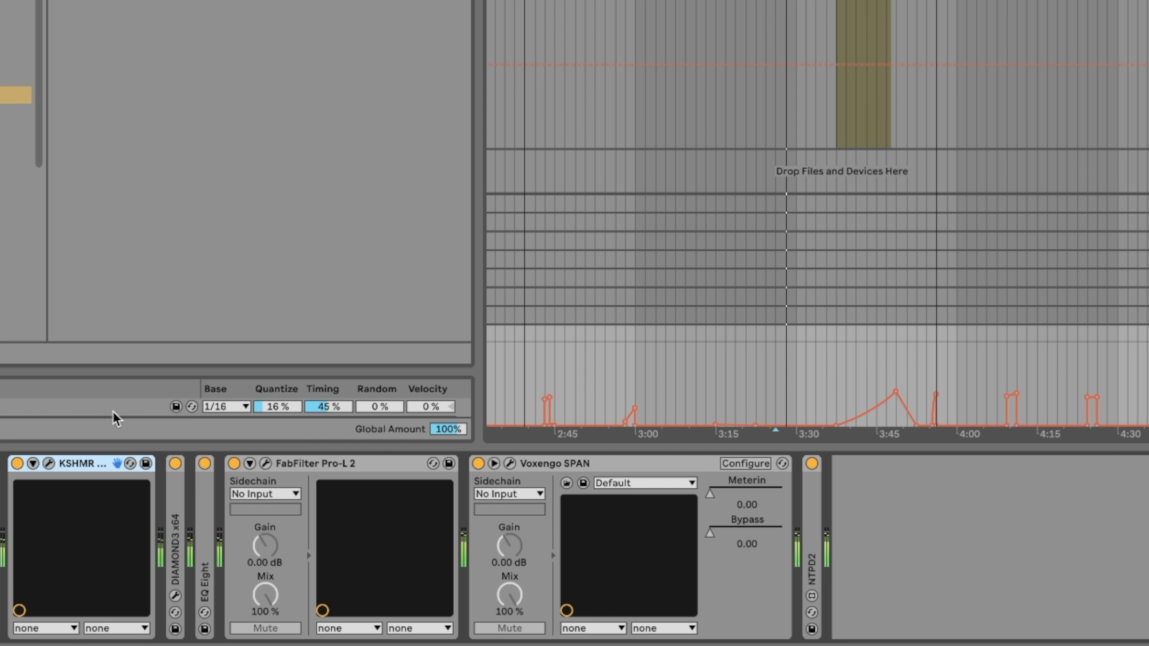
pyautogui.click(33, 464)
pyautogui.rightClick(173, 500)
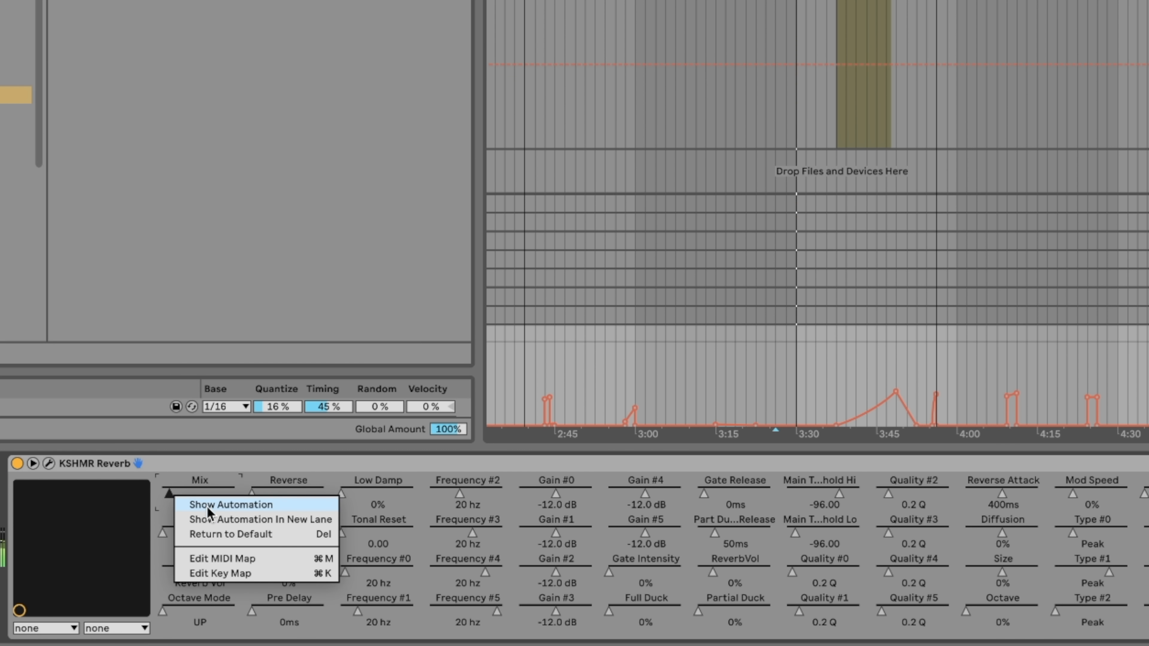
pyautogui.click(195, 506)
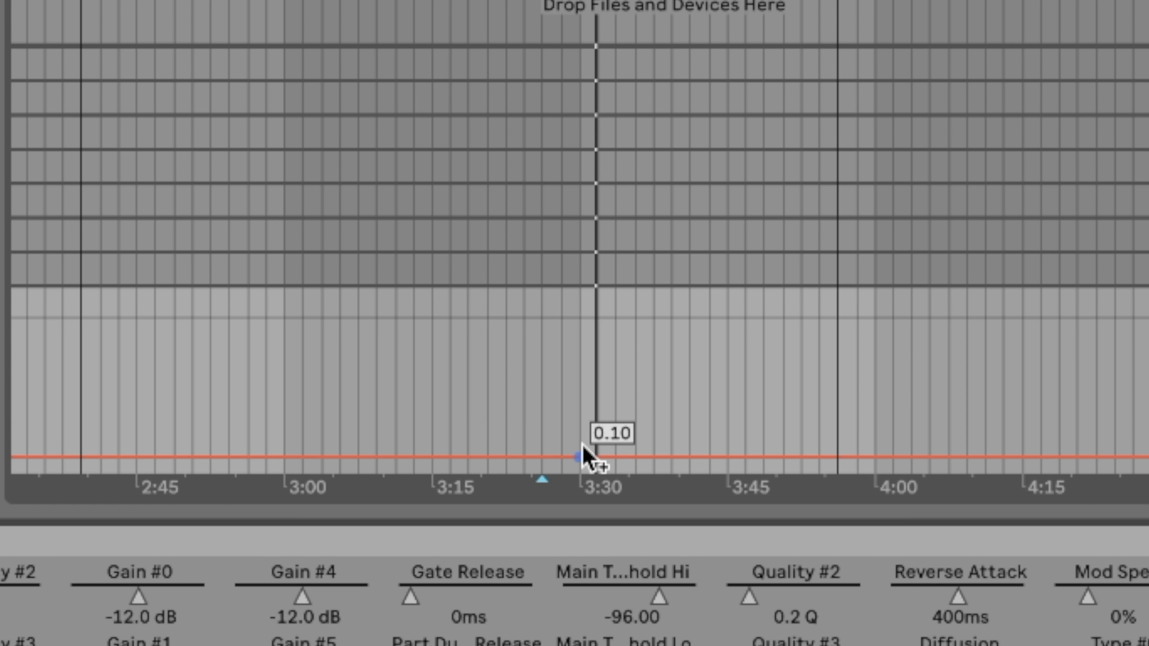
# - Draw a rising ramp in the Master reverb's Mix automation from about 3:30 to about 3:50
pyautogui.click(578, 457)
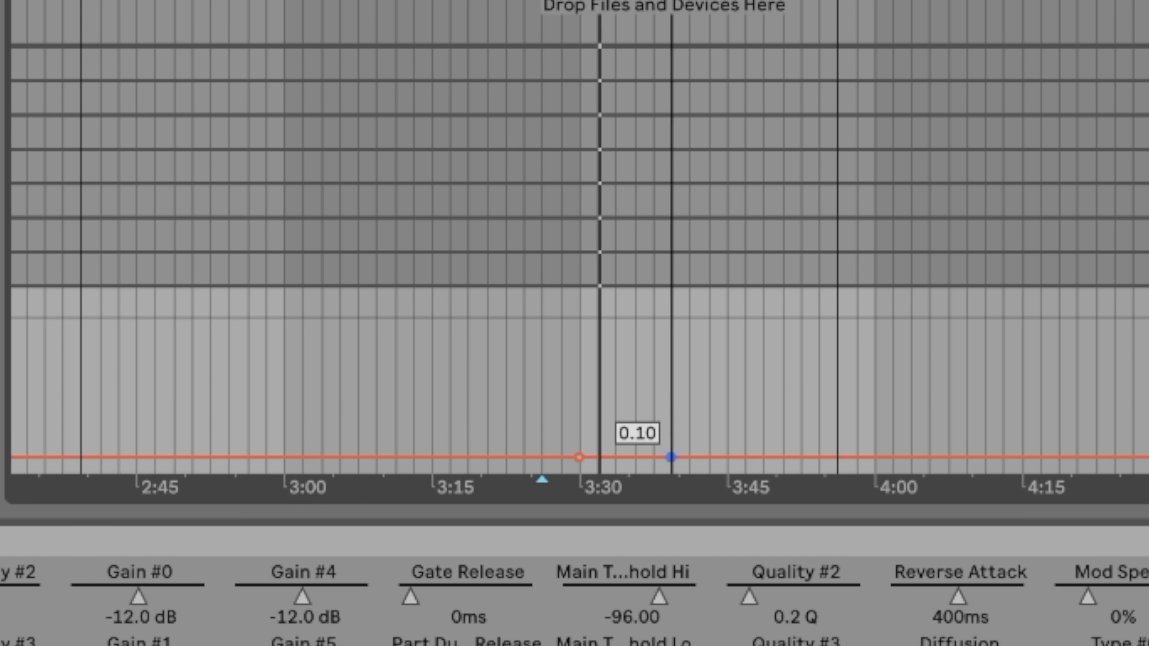
pyautogui.moveTo(671, 458); pyautogui.dragTo(799, 379)
pyautogui.scroll(5, 775, 244)
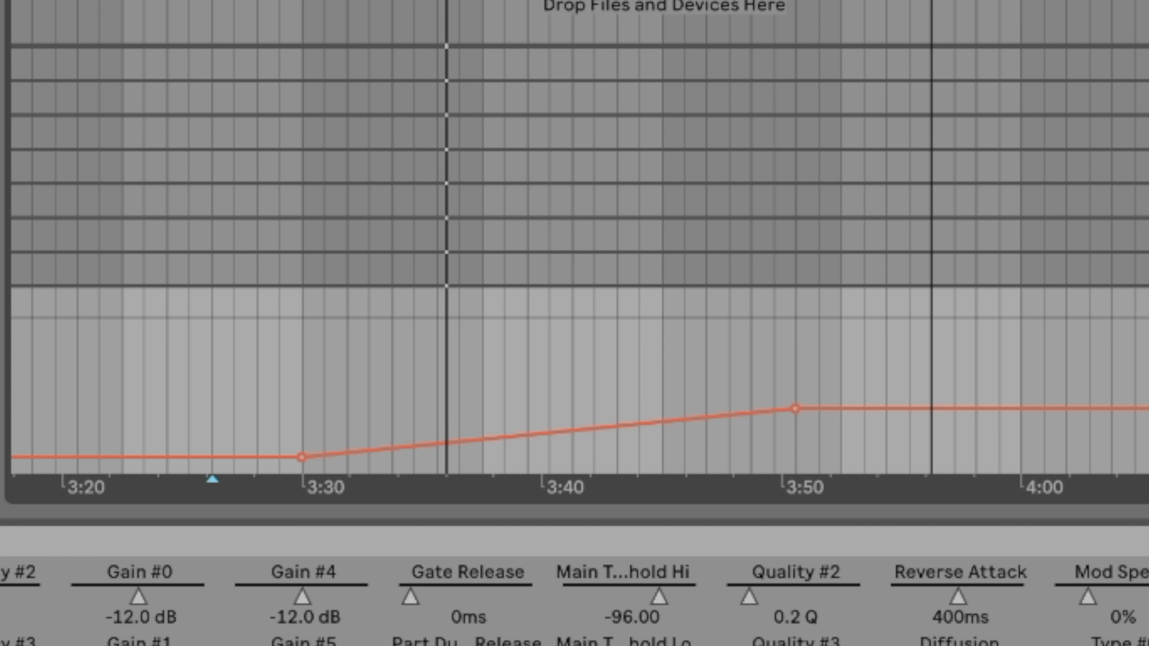
# - Raise the Master reverb's Mix and Size slightly and shorten its Length
pyautogui.click(574, 542)
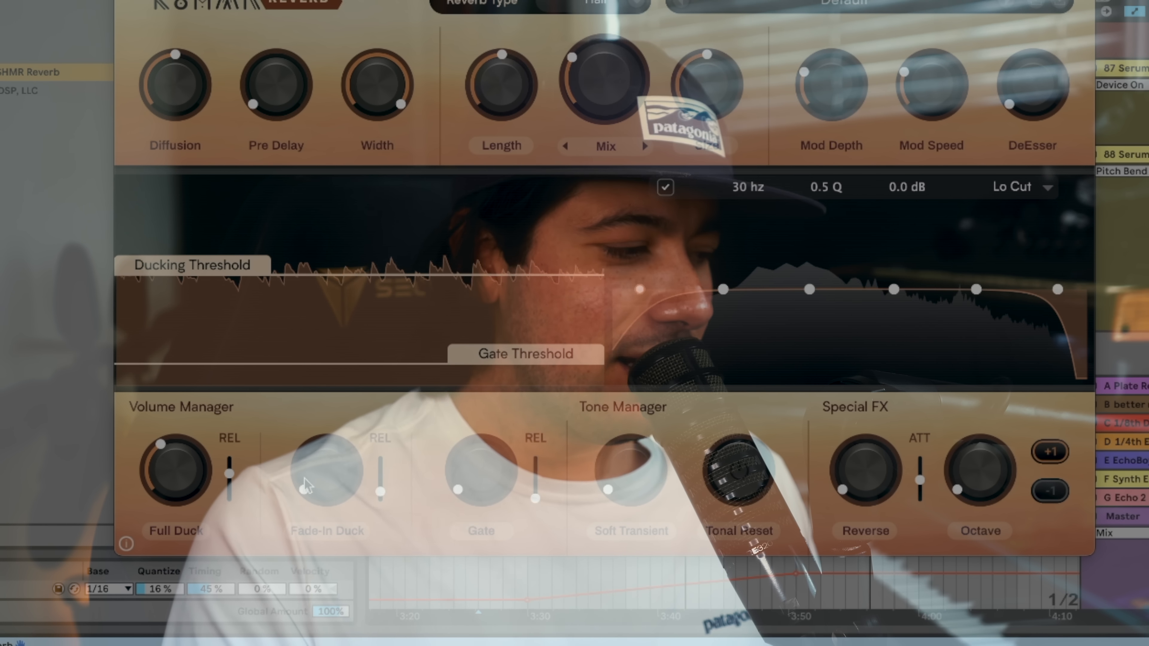
pyautogui.moveTo(584, 103); pyautogui.dragTo(584, 92)
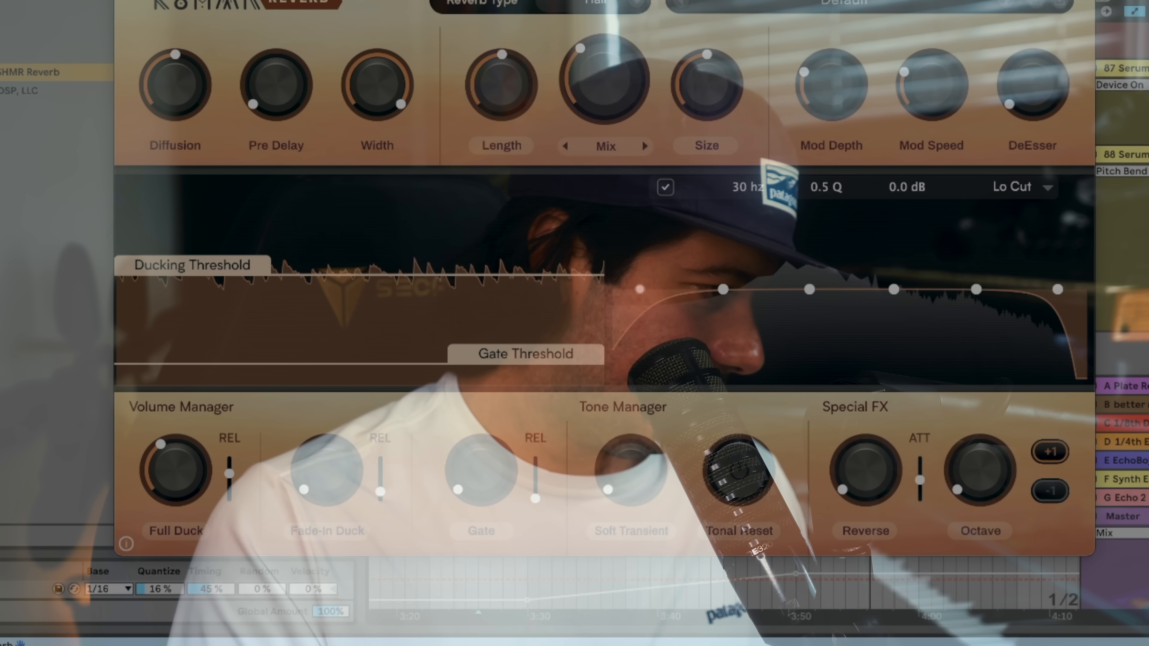
pyautogui.moveTo(519, 79); pyautogui.dragTo(506, 101)
pyautogui.moveTo(605, 92); pyautogui.dragTo(606, 86)
pyautogui.moveTo(710, 97); pyautogui.dragTo(713, 89)
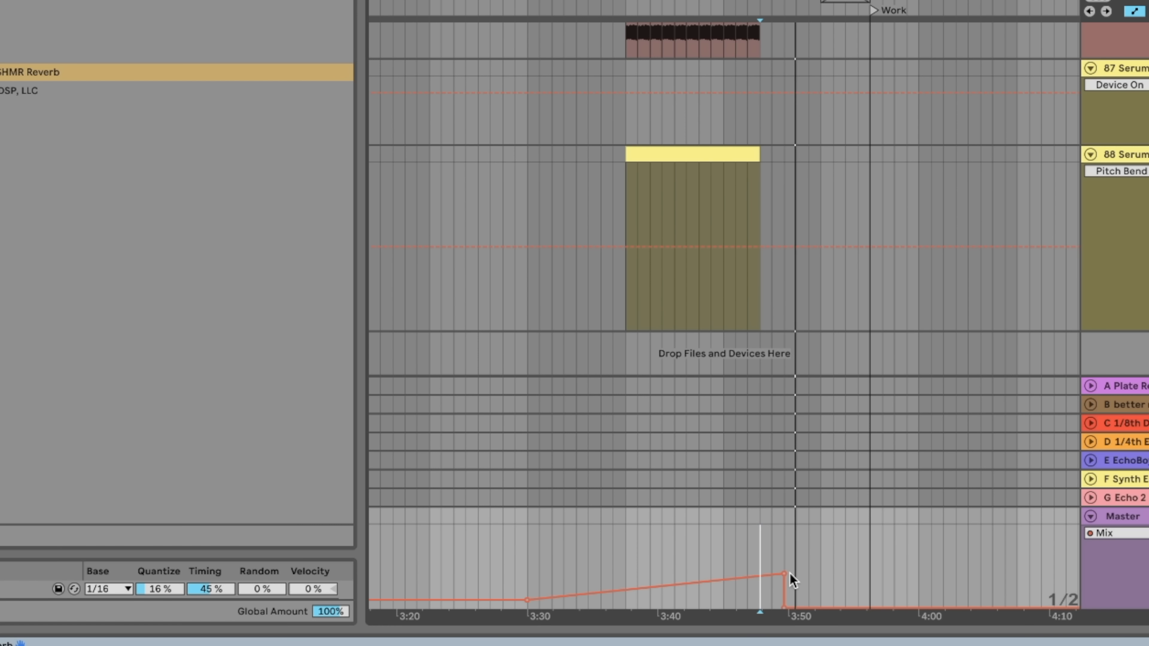
# - Move the peak of the Master Mix automation slightly earlier, to just before 3:49, so the ramp ends in a slope
pyautogui.moveTo(788, 572); pyautogui.dragTo(771, 574)
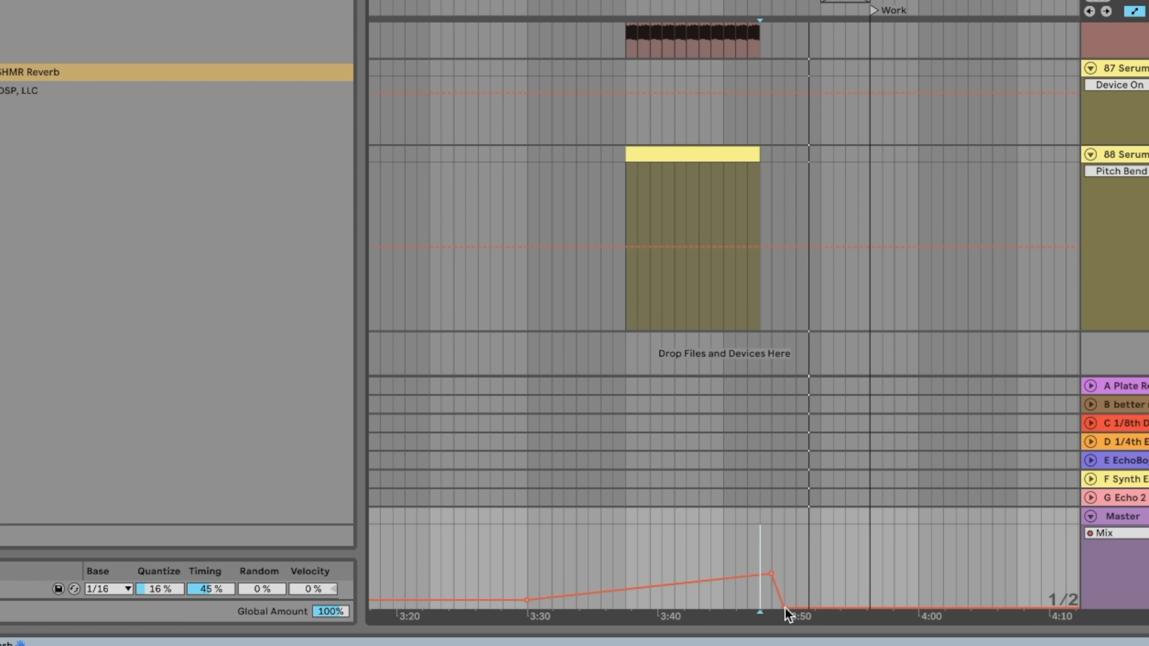